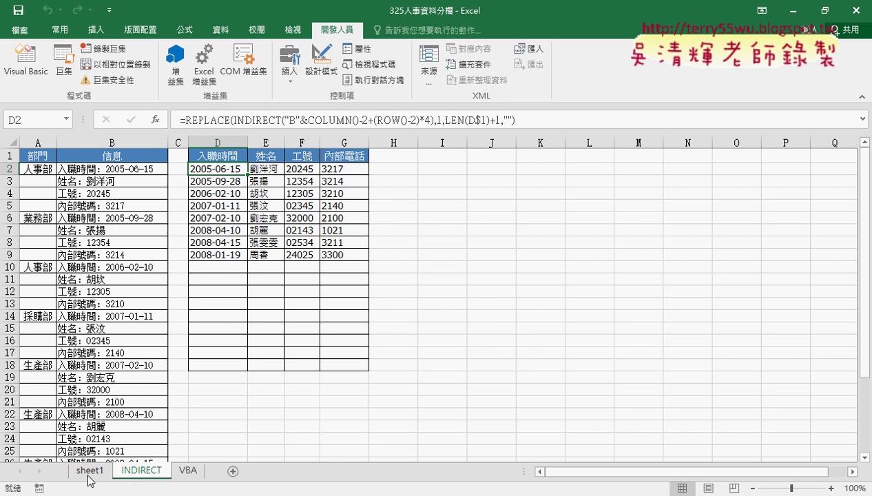
Look through the sheet1 and INDIRECT sheets, then switch to the VBA sheet.
left_click(88, 474)
left_click(138, 475)
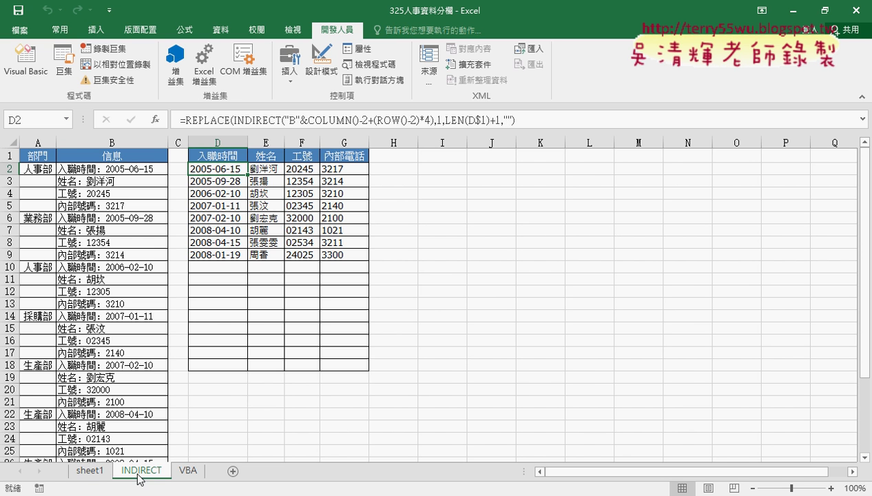
left_click(190, 474)
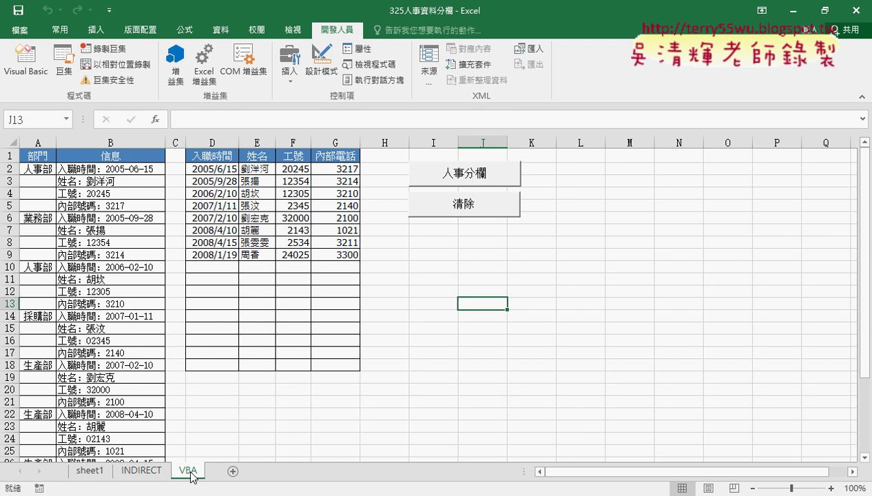
Demo the macros: clear D2:G9, run the 人事分欄 split, then clear D2:G9 again.
left_click(450, 210)
left_click(458, 181)
left_click(503, 205)
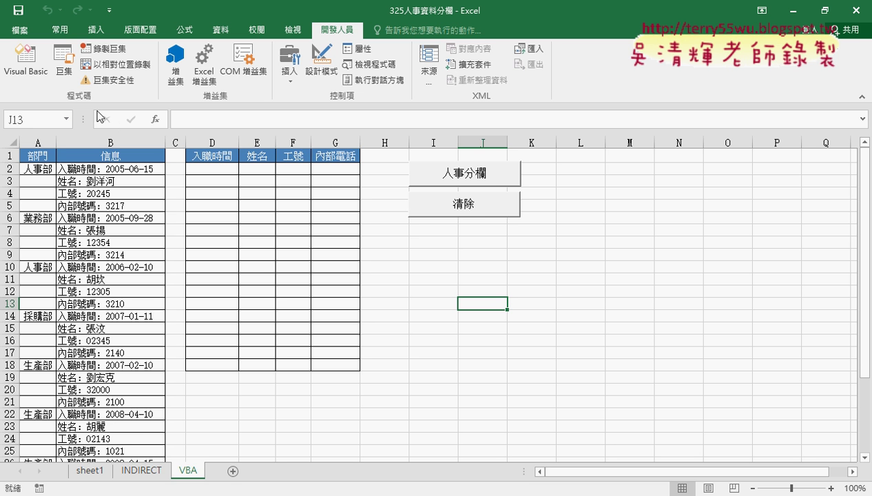
Open the Visual Basic editor and select Module1 in the project tree.
left_click(31, 72)
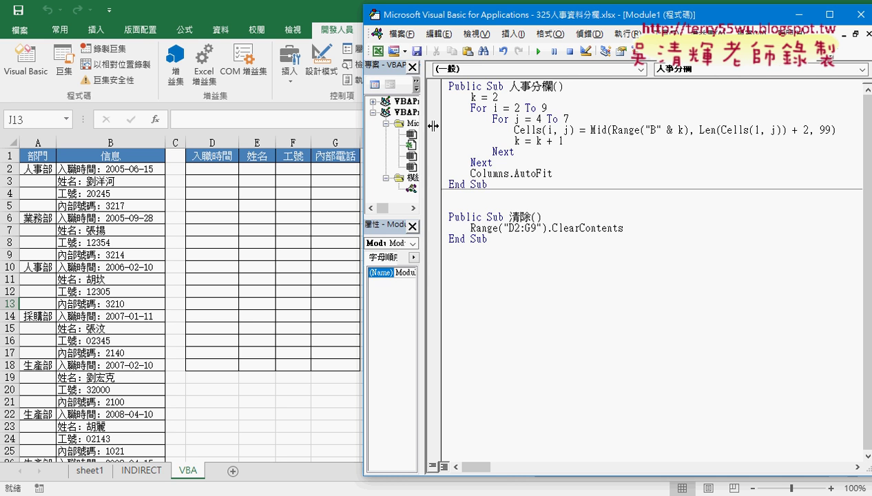
left_click_drag(424, 125, 511, 124)
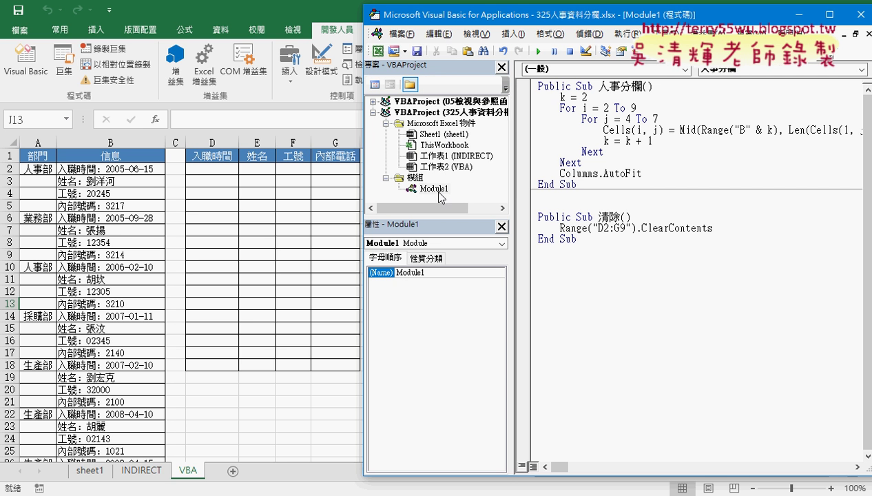
left_click(436, 189)
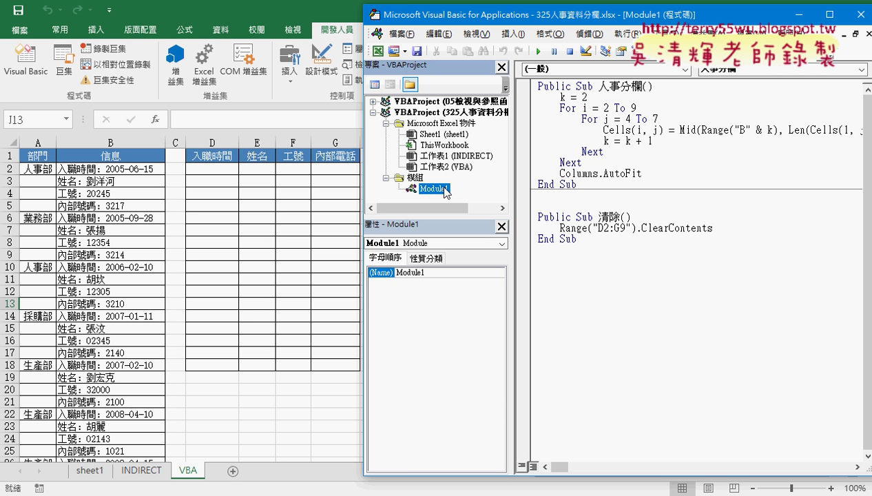
Delete the bodies of the 人事分欄 and 清除 procedures, keeping only their Sub and End Sub lines.
left_click_drag(644, 173, 542, 97)
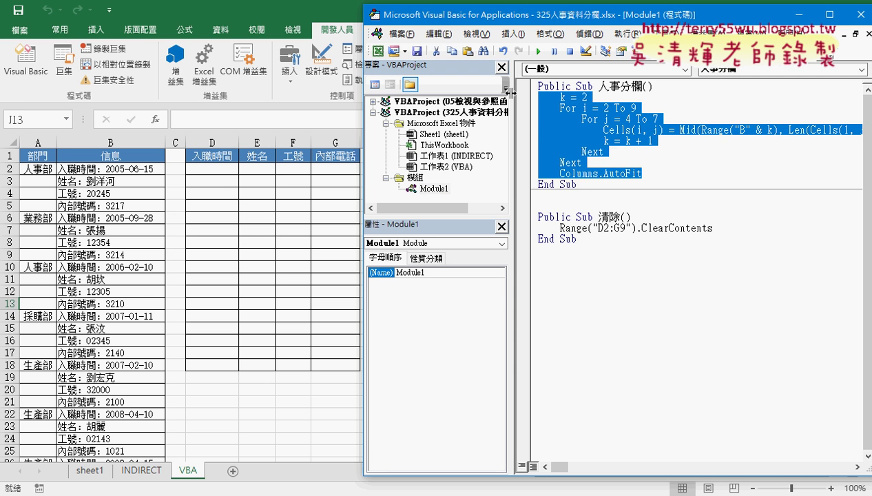
key("Delete")
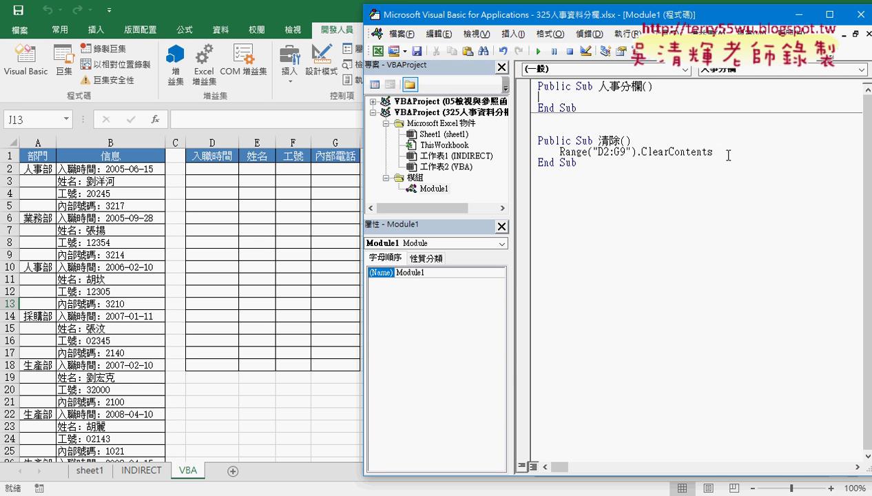
mouse_move(719, 152)
left_mouse_down()
mouse_move(589, 169)
mouse_move(524, 153)
left_mouse_up()
key("Delete")
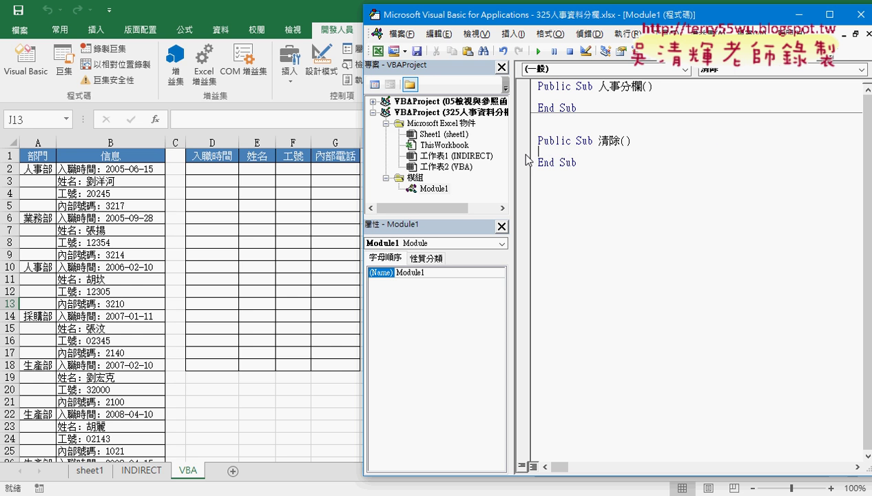
left_click(556, 96)
Inside 人事分欄, write an indented for i=2 to 9 loop closed by next.
key("Tab")
left_click_drag(397, 15, 423, 15)
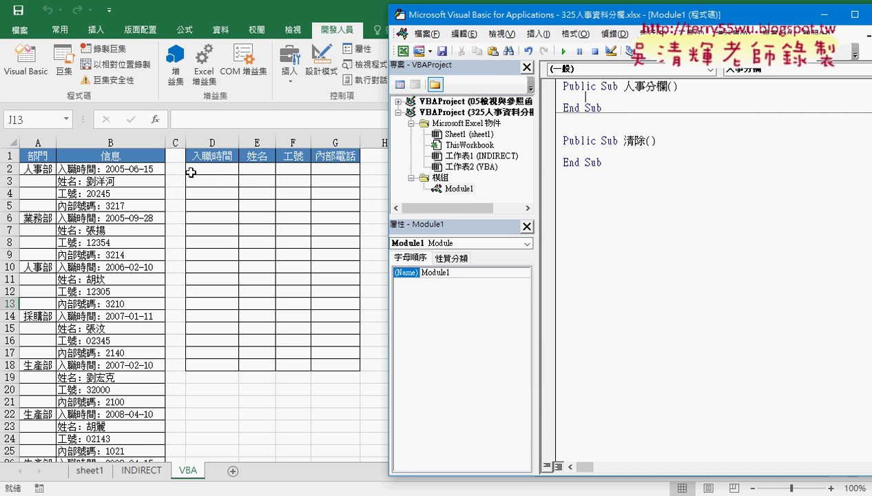
type("f")
type("or")
type(" i")
type("=")
type("2 ")
type("to ")
type("9")
key("Return")
key("Return")
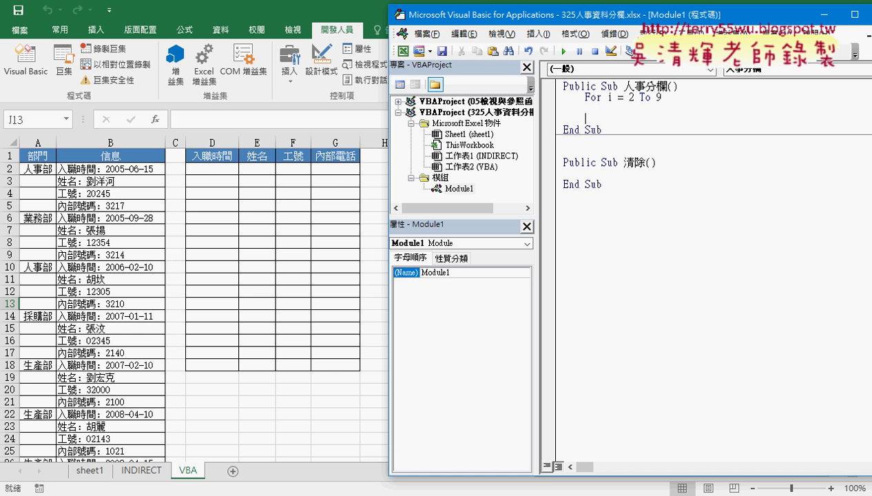
type("nex")
type("t")
left_click_drag(184, 164, 183, 248)
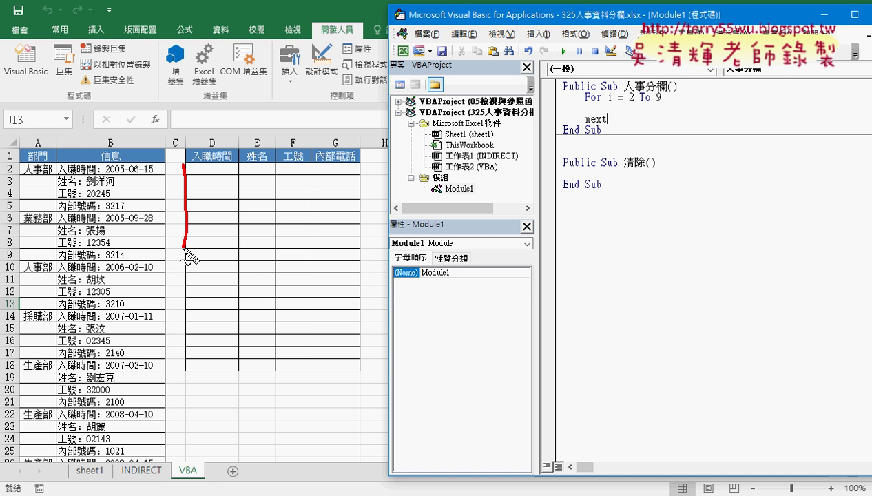
left_click_drag(185, 164, 366, 246)
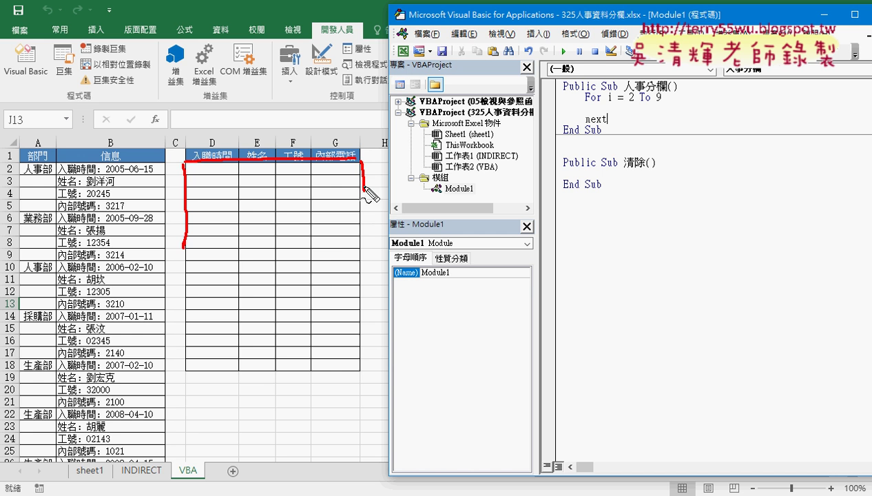
left_click_drag(366, 247, 173, 246)
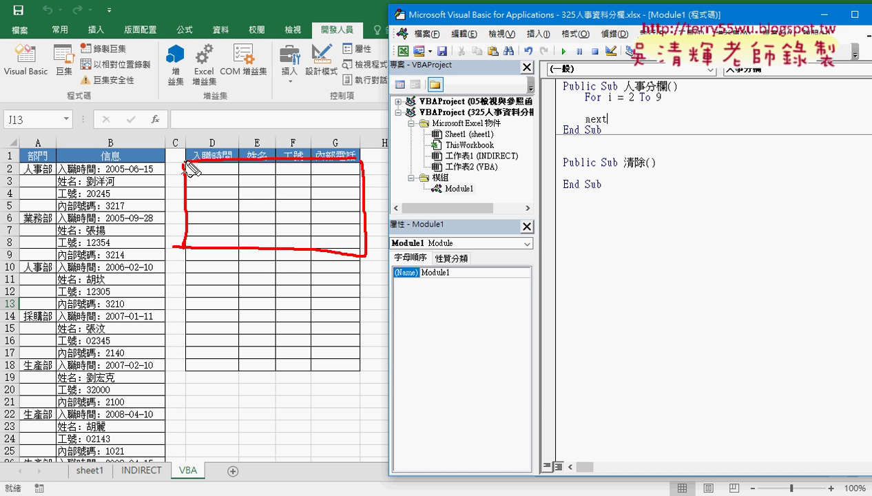
left_click_drag(19, 166, 14, 184)
left_click_drag(17, 249, 14, 262)
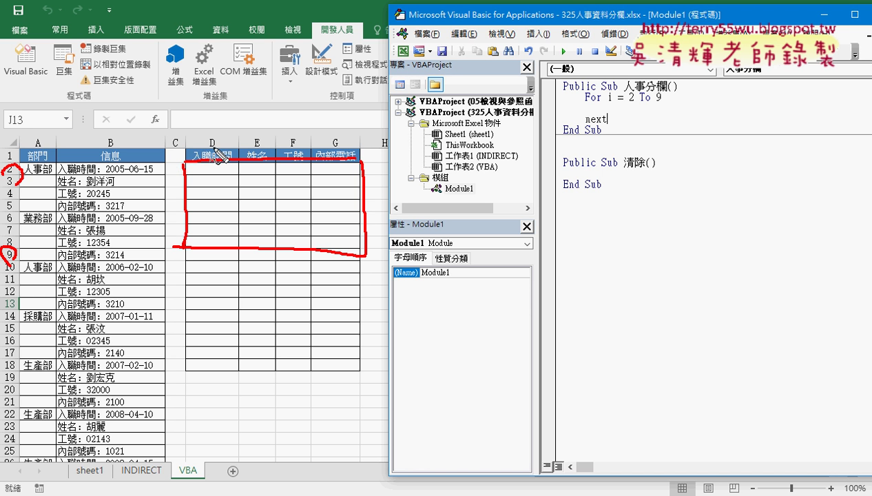
left_click_drag(206, 131, 219, 146)
left_click_drag(343, 131, 327, 146)
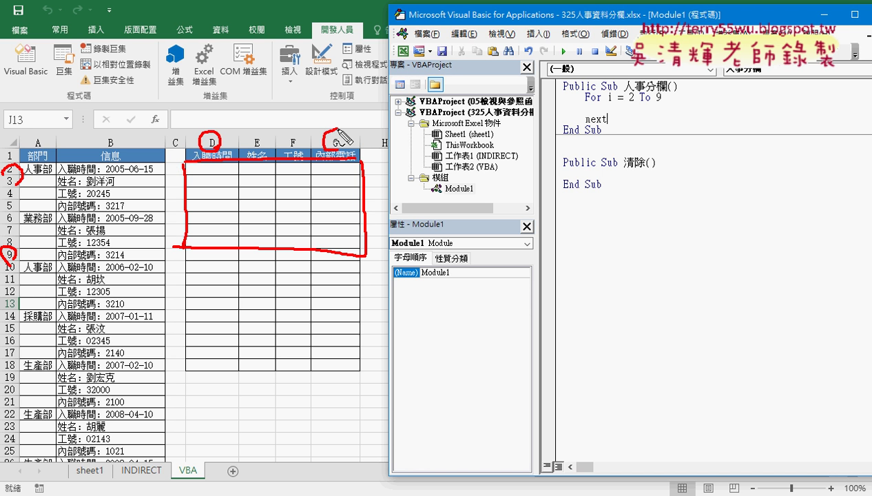
mouse_move(219, 95)
left_mouse_down()
mouse_move(204, 105)
mouse_move(213, 124)
left_mouse_up()
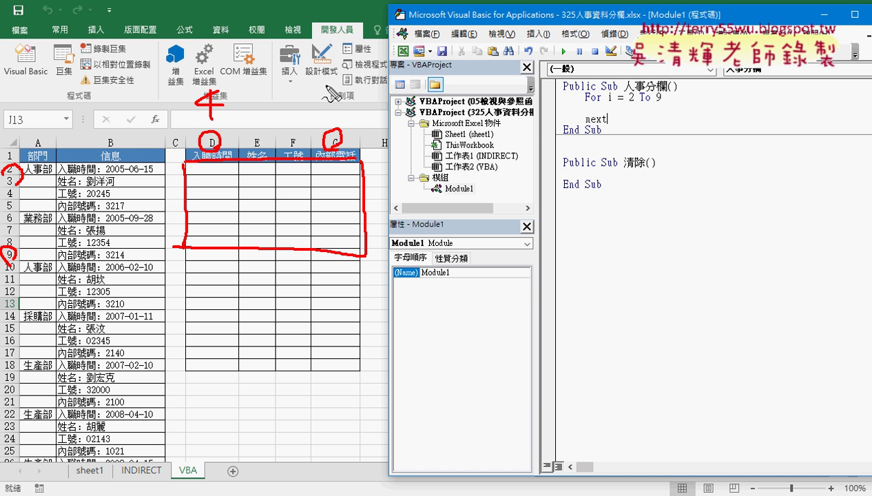
mouse_move(327, 91)
left_mouse_down()
mouse_move(347, 87)
mouse_move(339, 124)
left_mouse_up()
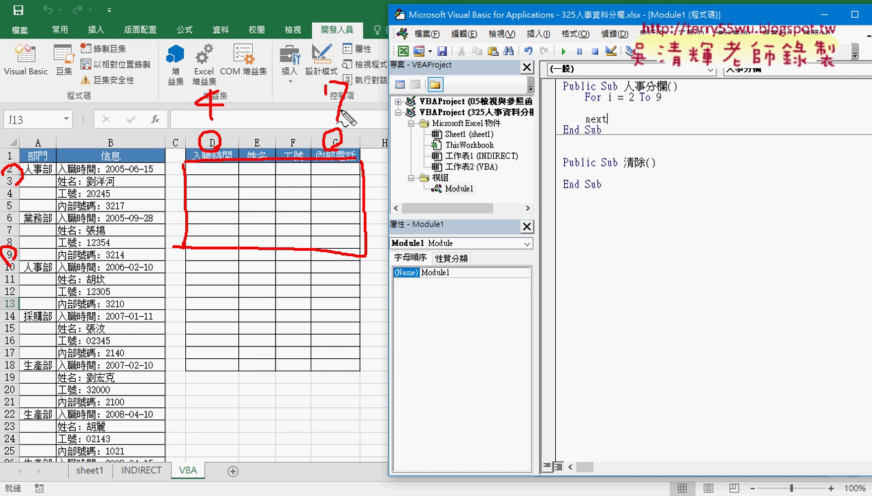
key("Escape")
Nest a for j=4 to 7 … next loop inside the For i loop.
left_click(637, 109)
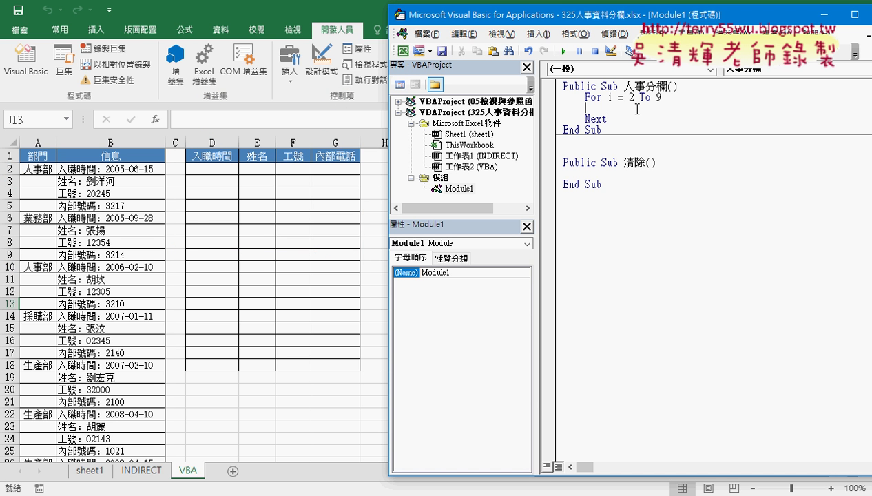
key("Tab")
type("fi")
key("BackSpace")
type("or")
type(" j")
type("=")
type("4 to ")
type("7")
key("Return")
key("Return")
type("n")
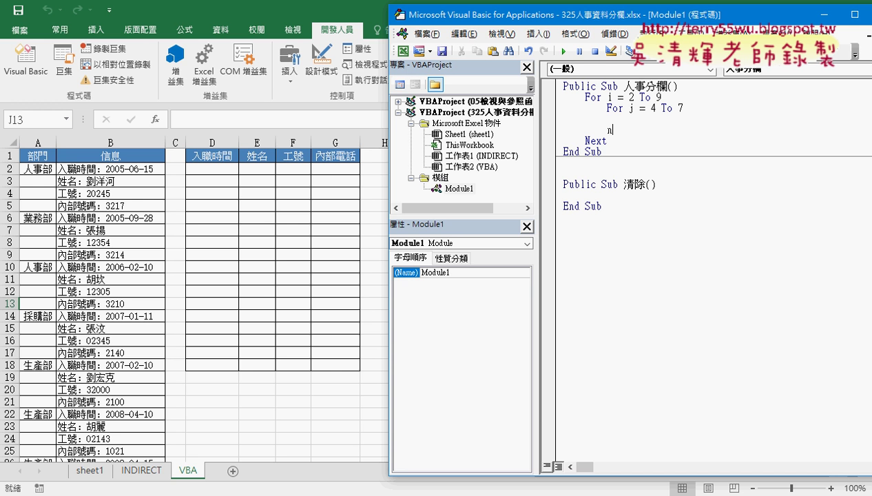
type("ext")
Inside the inner loop, write cells(i,j)=range("B2").
left_click(607, 118)
key("Tab")
type("cells")
type("(")
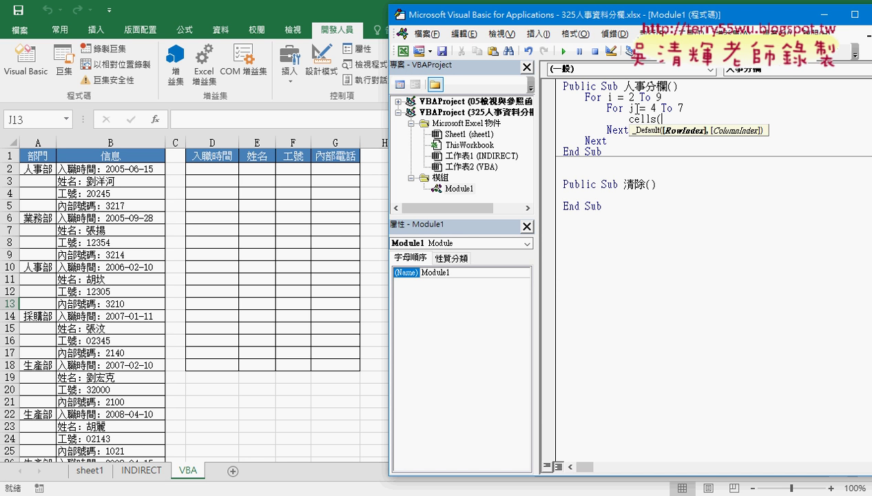
type("i")
type(",")
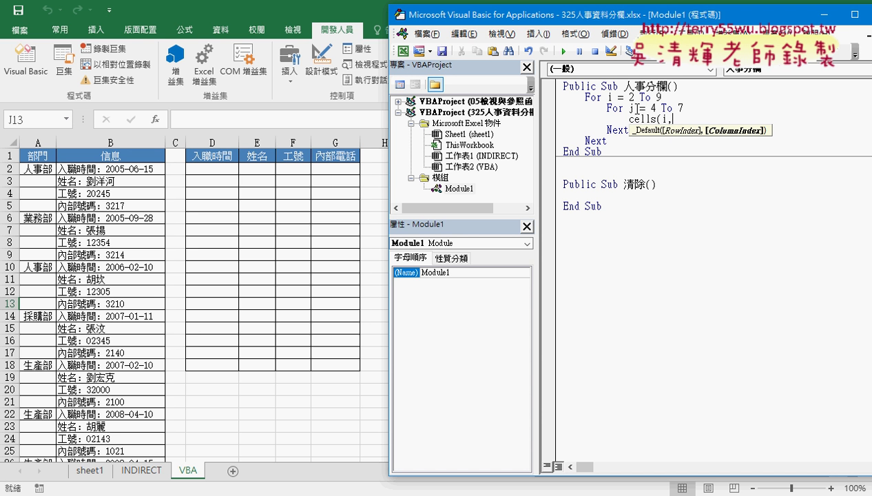
type("j")
type(")")
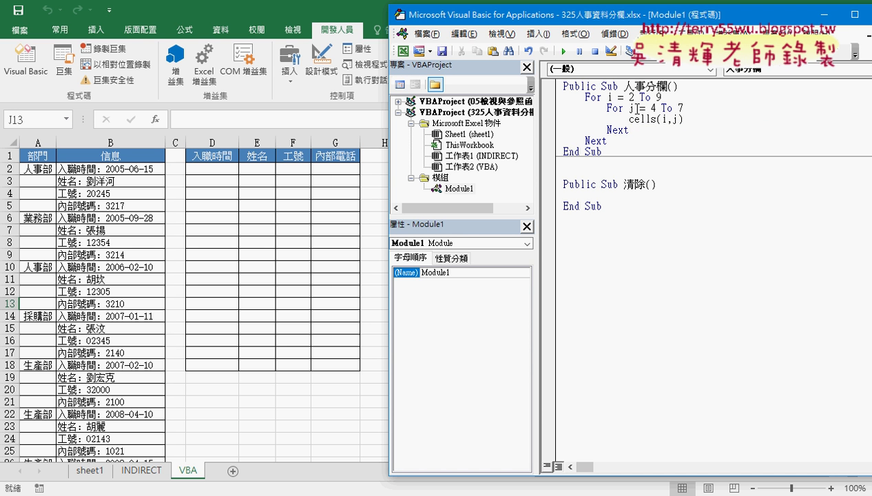
type("=")
type("ran")
type("ge(")
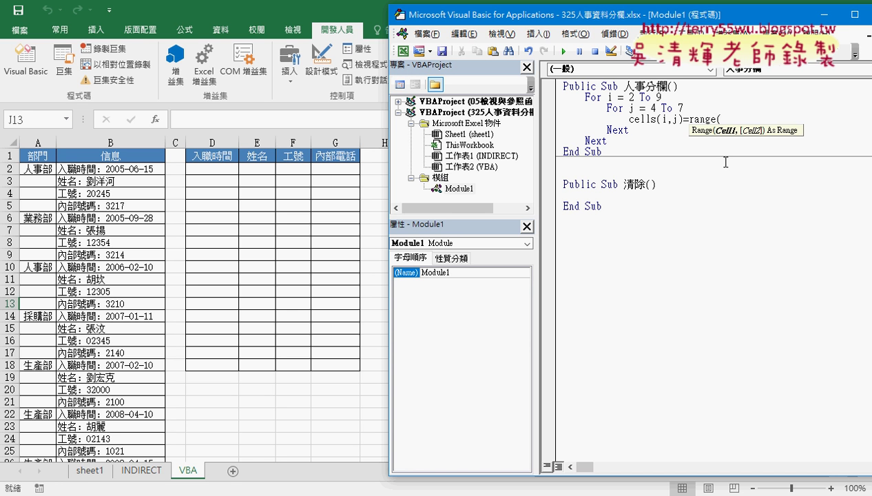
type("\"")
type("B2\"")
type(")")
Run the 人事分欄 macro and autofit column D to its longest entry.
left_click(683, 162)
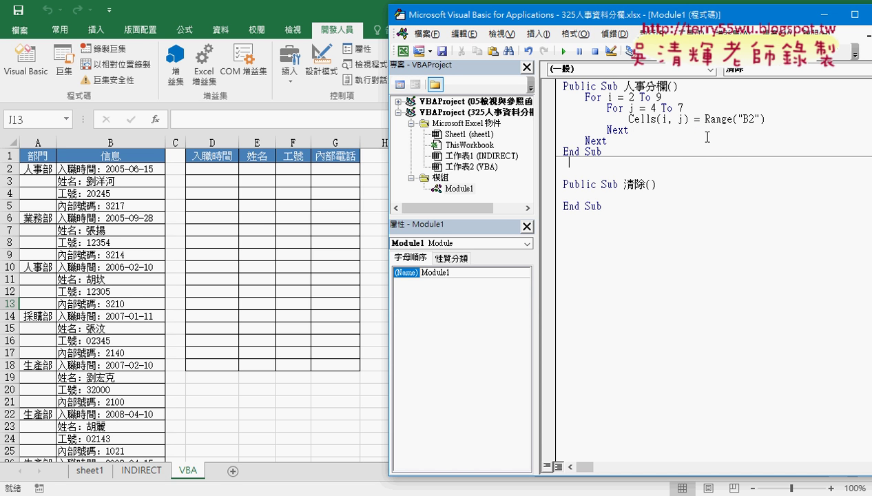
left_click(565, 52)
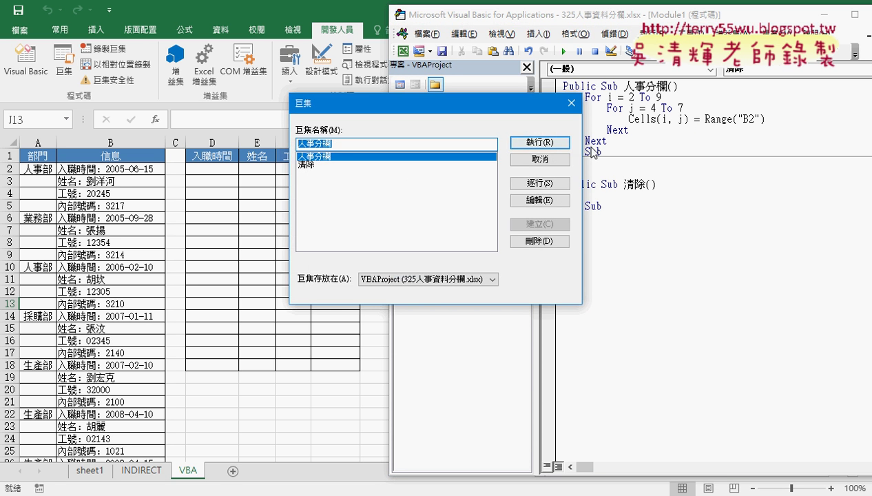
left_click(525, 106)
left_click(618, 114)
left_click(563, 52)
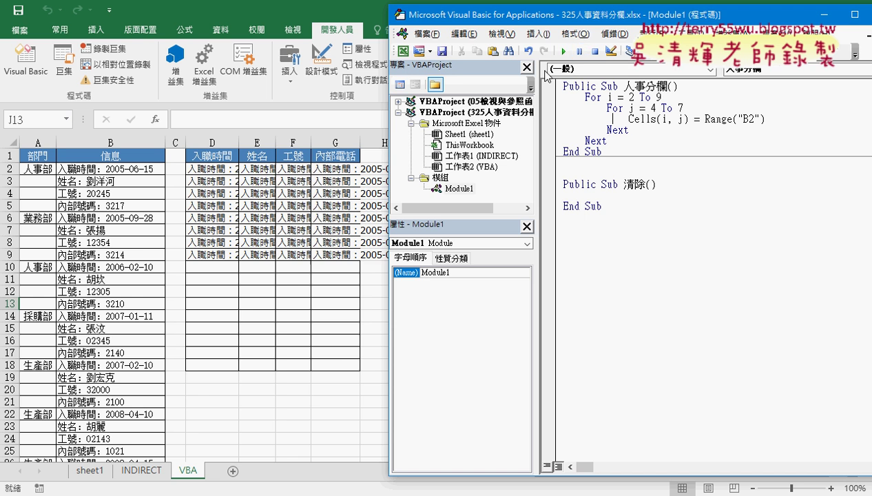
double_click(241, 145)
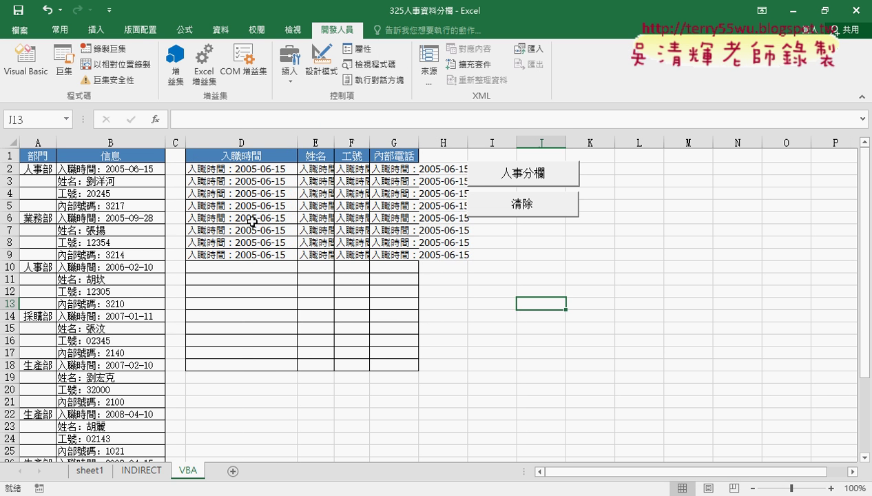
Check cells D2:G3 and G9 to confirm each shows 入職時間：2005-06-15.
left_click(259, 170)
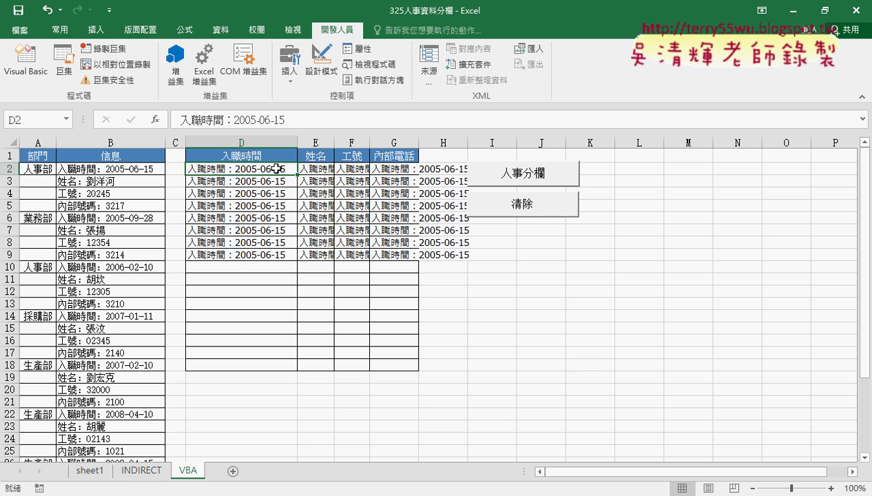
left_click(308, 169)
left_click(352, 169)
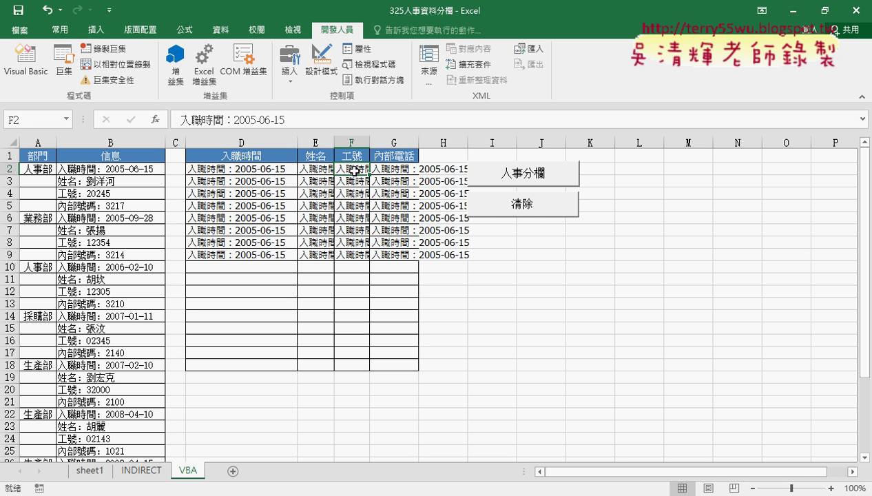
left_click(390, 170)
left_click(247, 181)
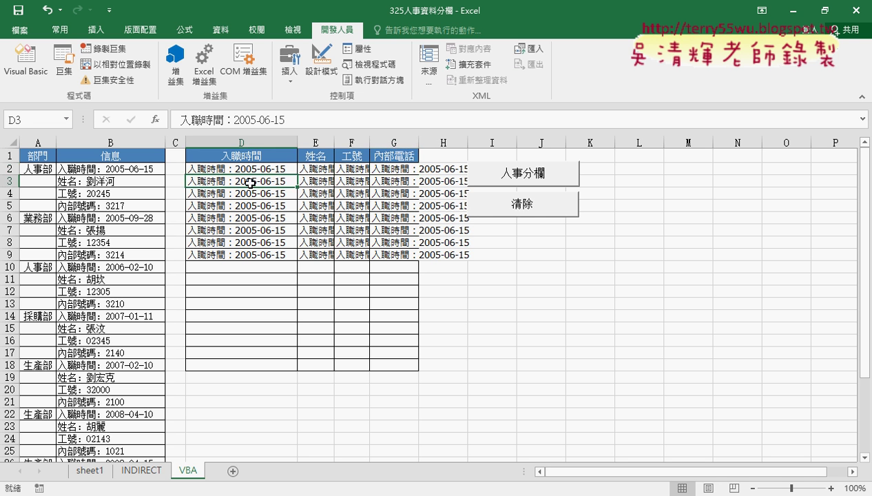
left_click(311, 179)
left_click(345, 179)
left_click(386, 182)
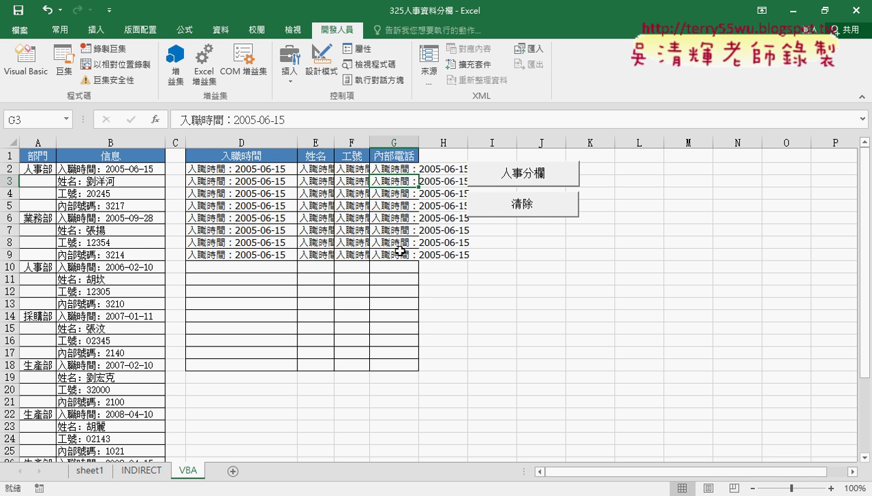
left_click(402, 255)
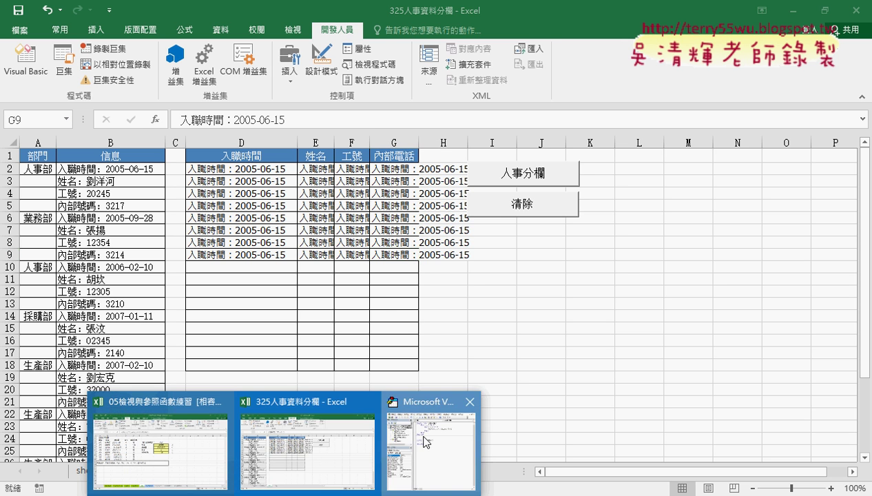
Add a k = 2 line right below the 人事分欄 header.
left_click(426, 438)
left_click_drag(756, 119, 750, 119)
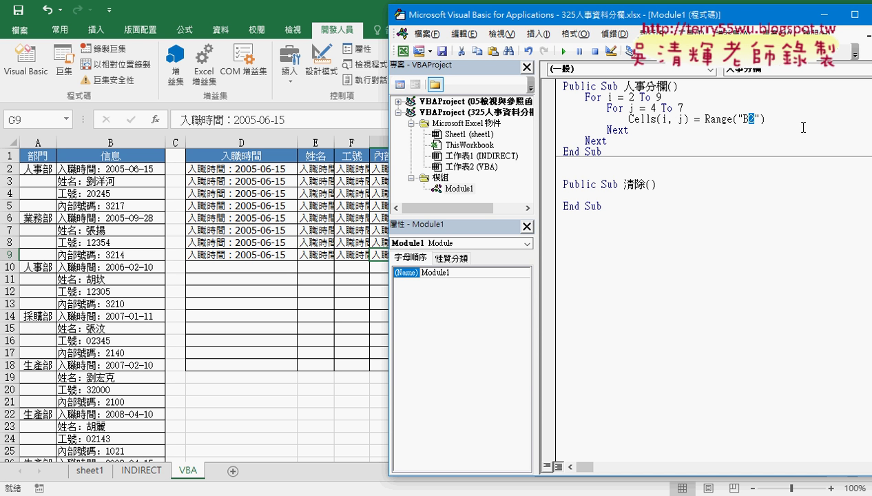
left_click(725, 86)
key("Return")
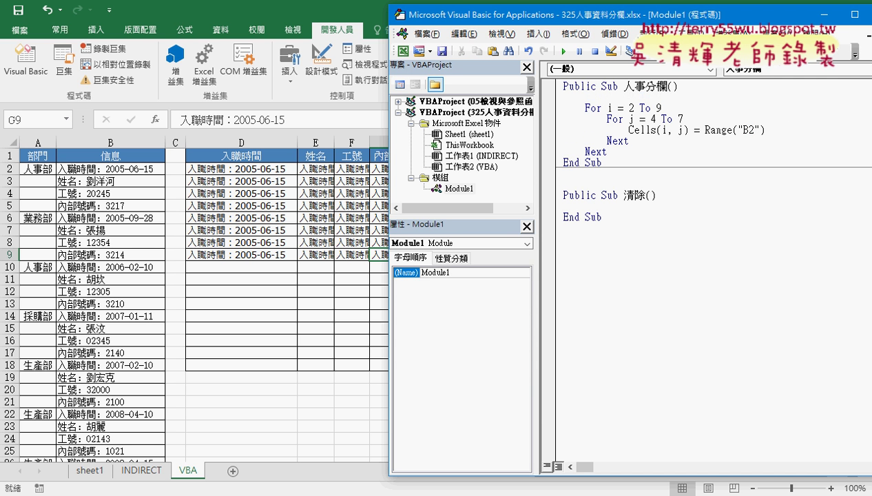
type("k")
type("=2")
Change Range("B2") to Range("B" & k) in the Cells assignment.
left_click_drag(748, 130, 754, 131)
key("Delete")
left_click(752, 130)
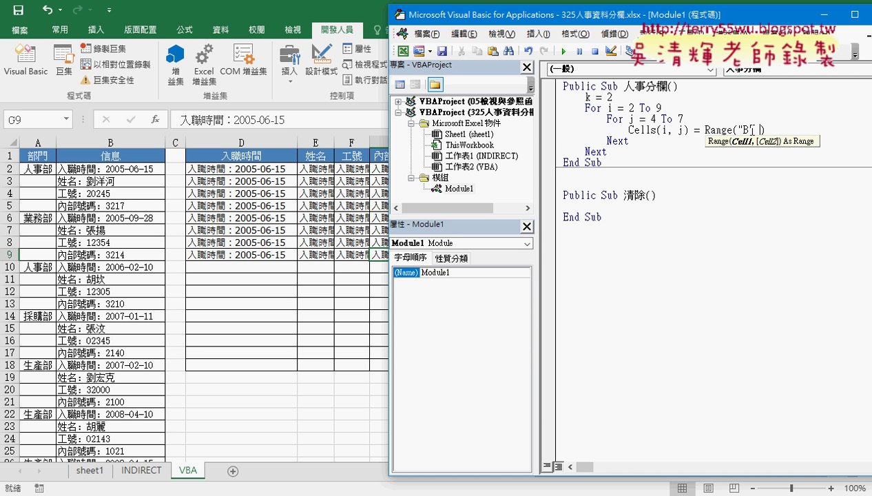
type("& k")
left_click_drag(732, 129, 704, 131)
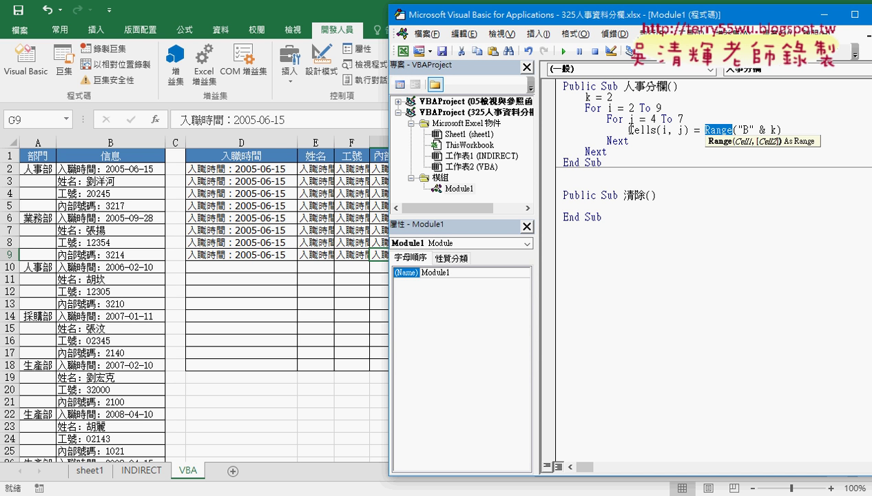
left_click_drag(628, 130, 658, 129)
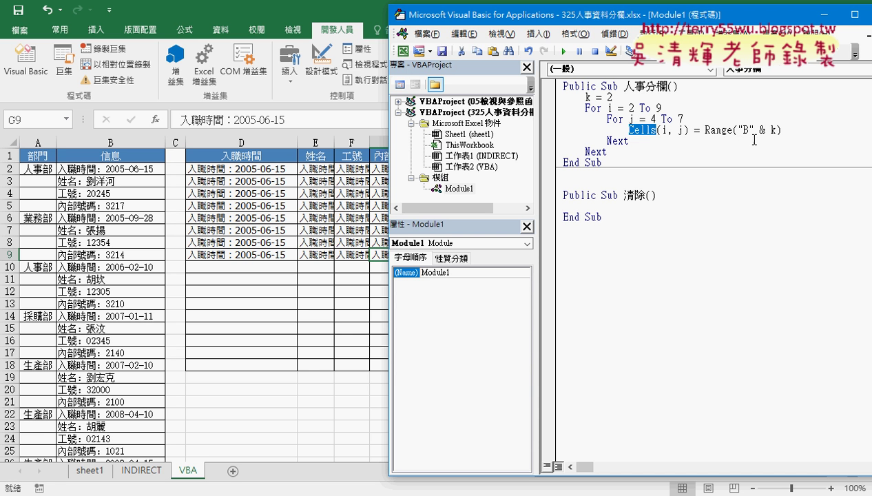
Add k = k + 1 after the Cells assignment line.
left_click(776, 130)
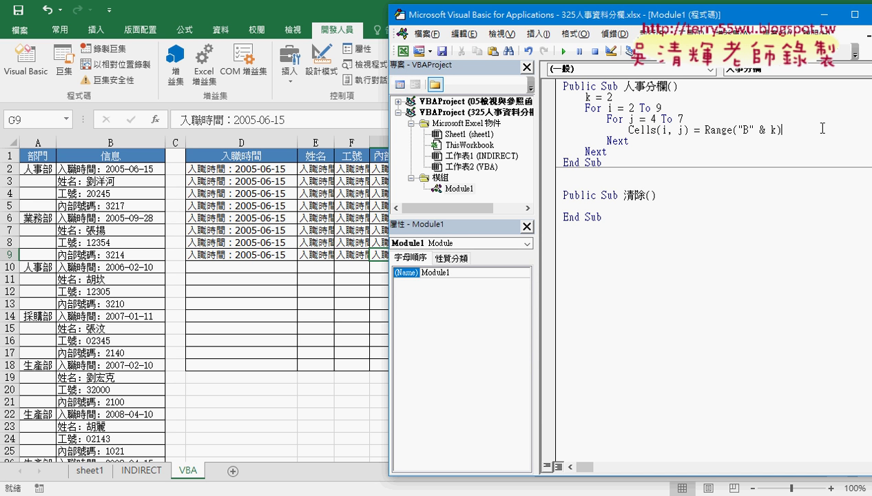
key("Return")
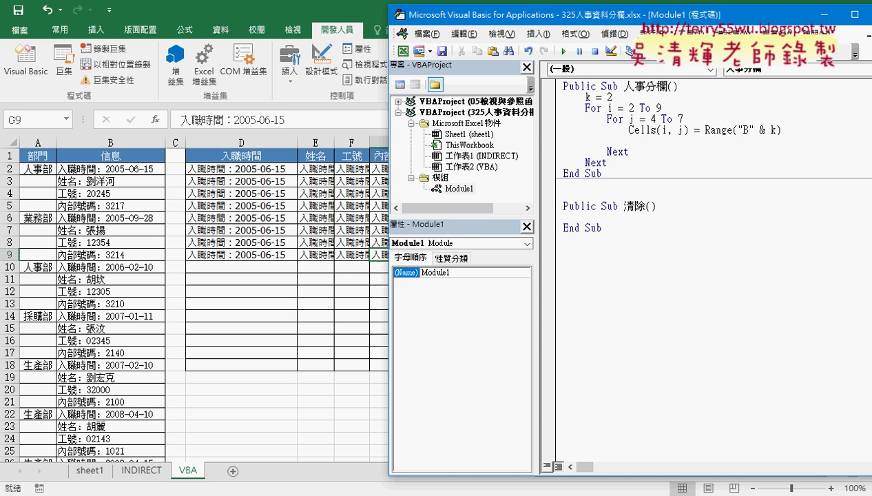
type("k = k ")
type("+ 1")
left_click(752, 310)
Run the 人事分欄 macro from the VBA editor to split column B into D2:G9.
left_click_drag(626, 21, 671, 23)
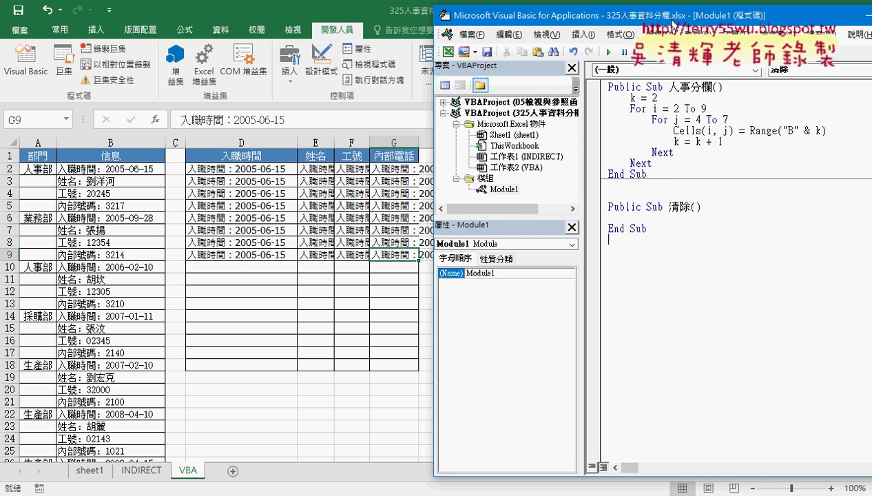
left_click(646, 161)
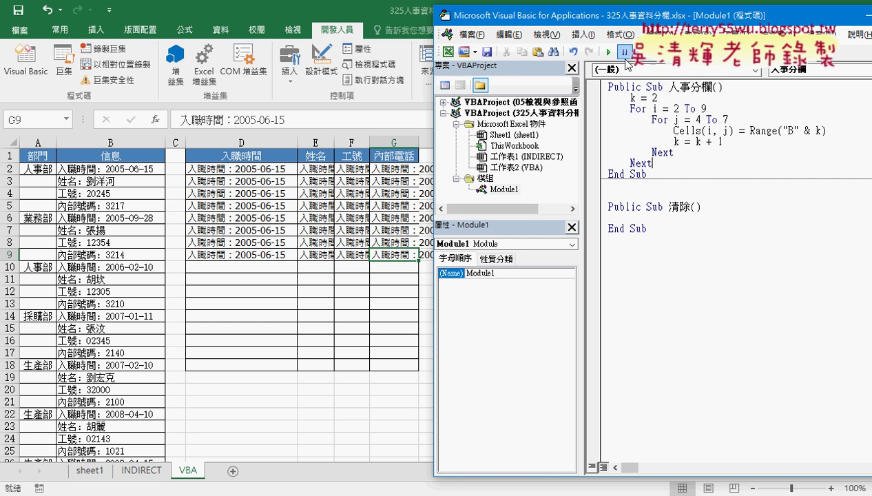
left_click(612, 55)
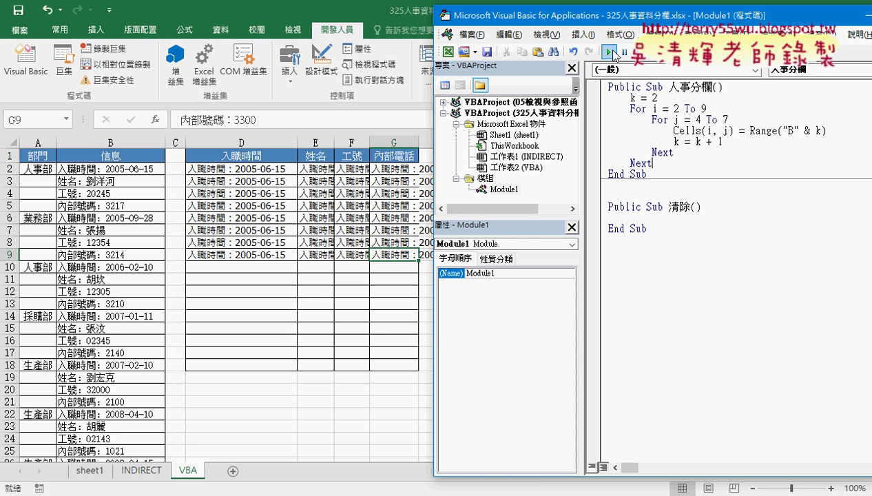
Autofit columns D to G to their new contents.
left_click(241, 142)
left_click_drag(297, 142, 320, 141)
left_click(389, 142, "shift")
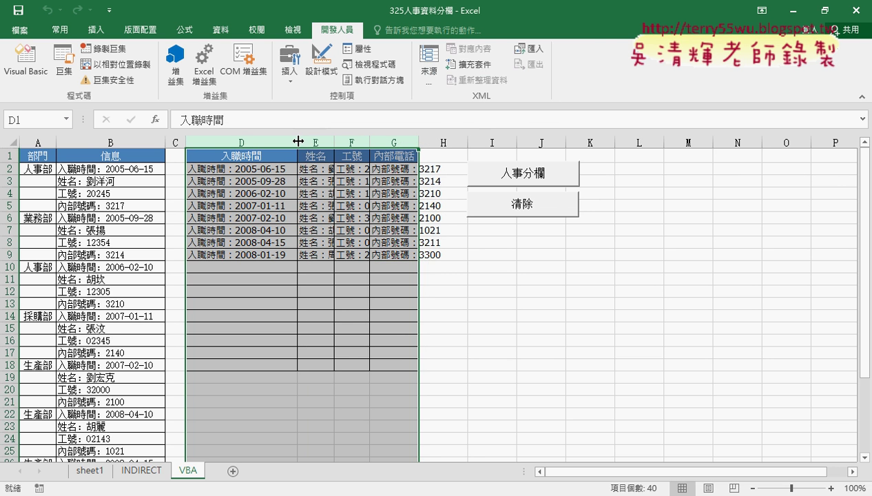
double_click(298, 142)
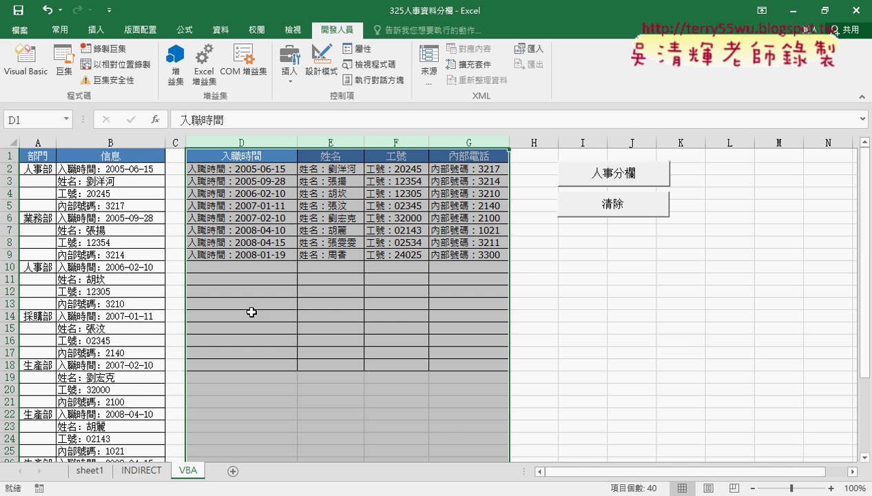
left_click(313, 491)
Review the k = 2 starting value and the k + 1 increment in the macro code.
left_click(427, 458)
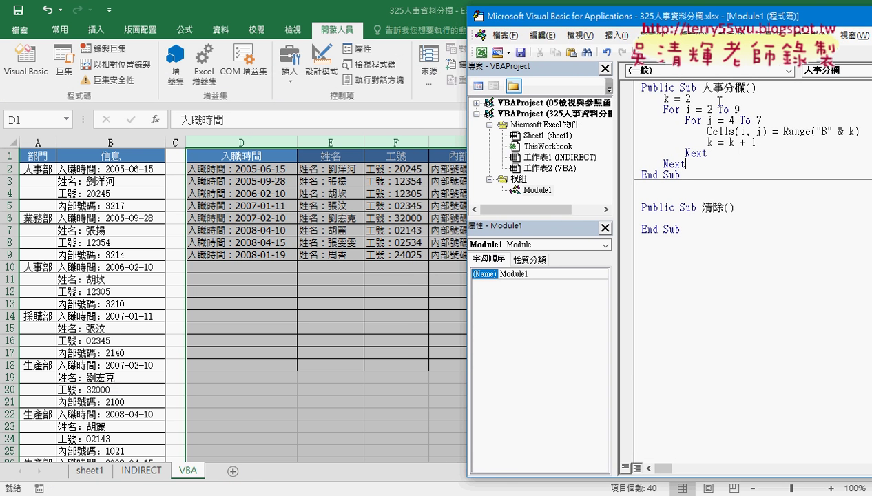
left_click_drag(705, 99, 660, 99)
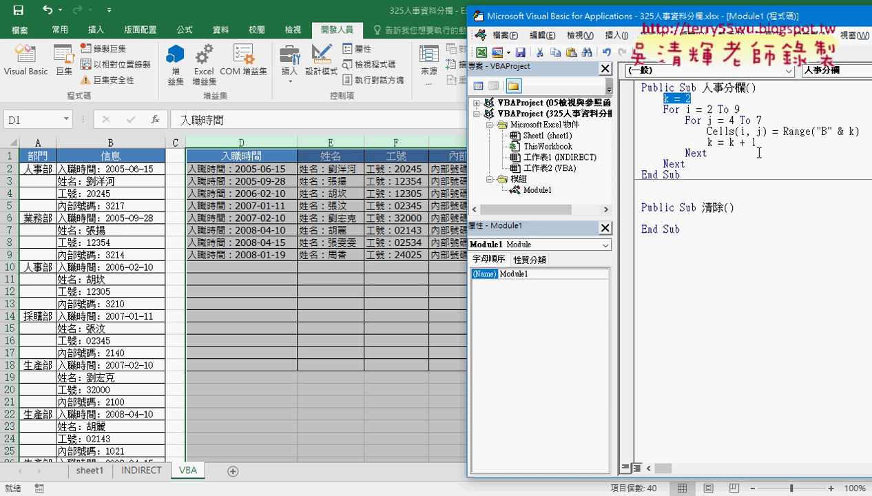
left_click_drag(755, 142, 706, 143)
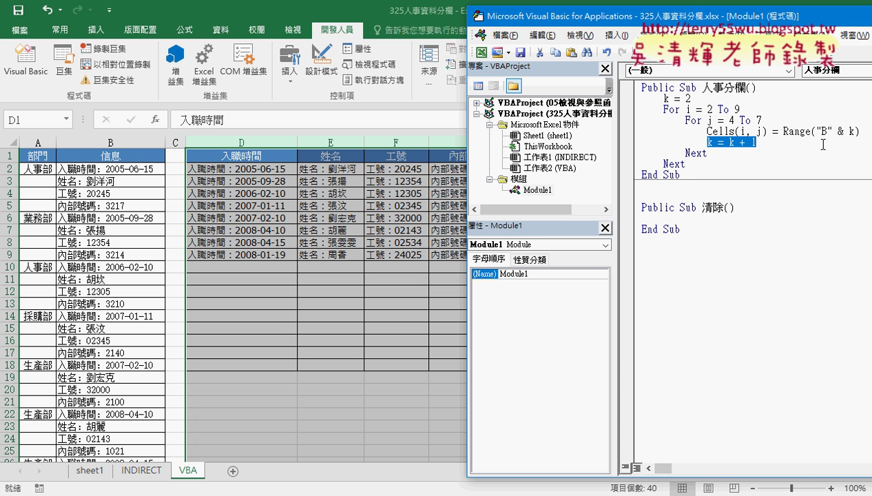
left_click_drag(665, 21, 562, 38)
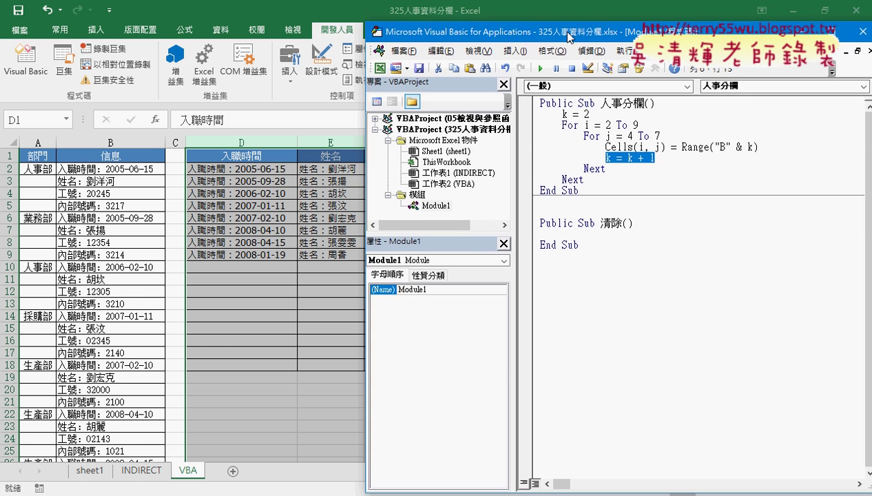
Wrap Range("B" & k) in mid( and begin a len( start-position argument.
left_click(680, 148)
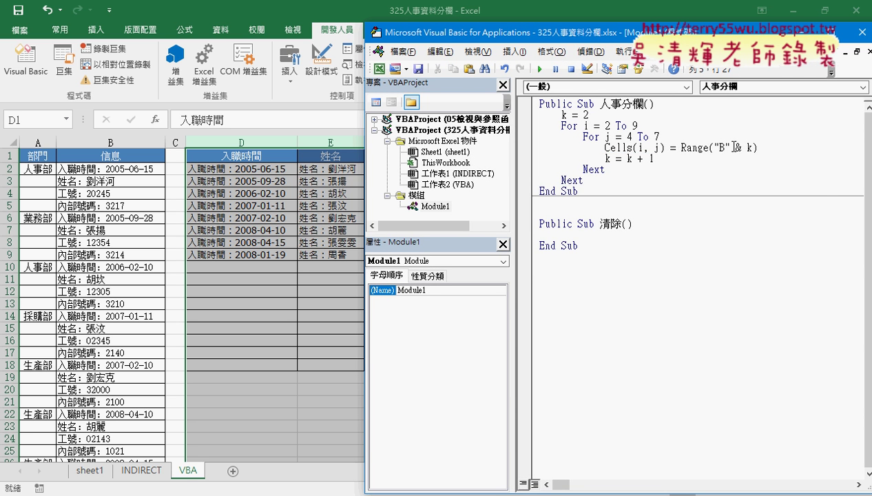
type("mid")
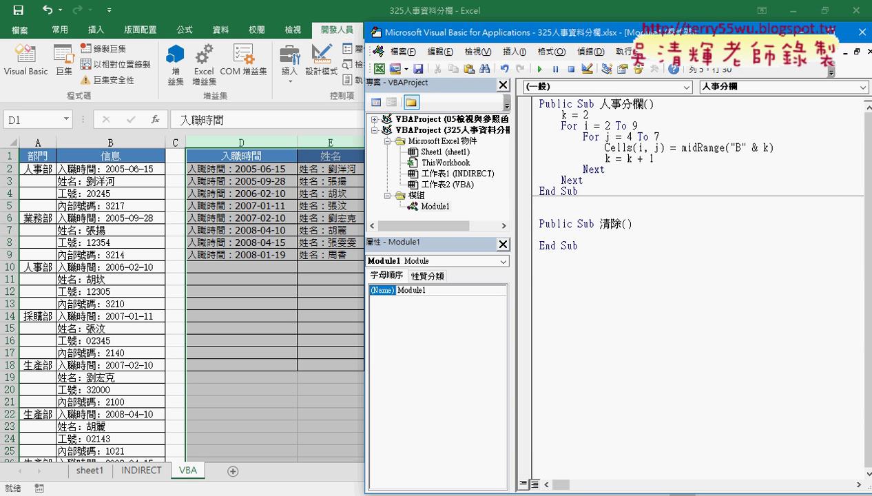
type("(")
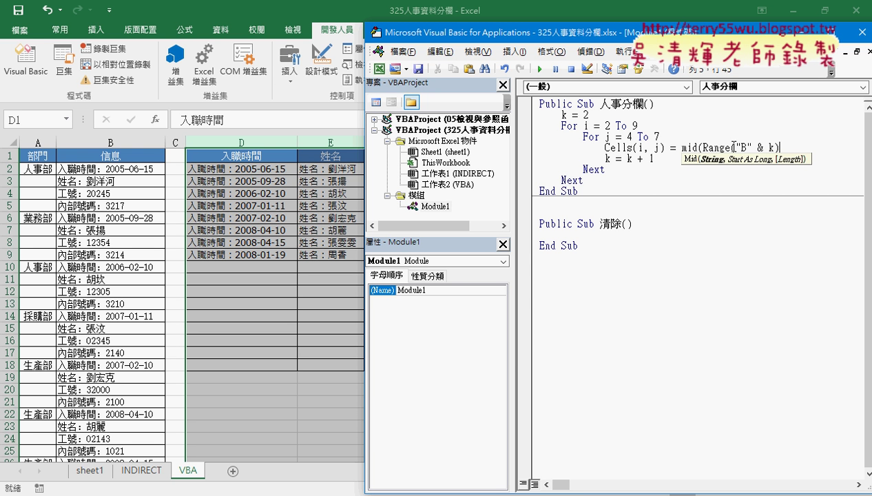
type(",")
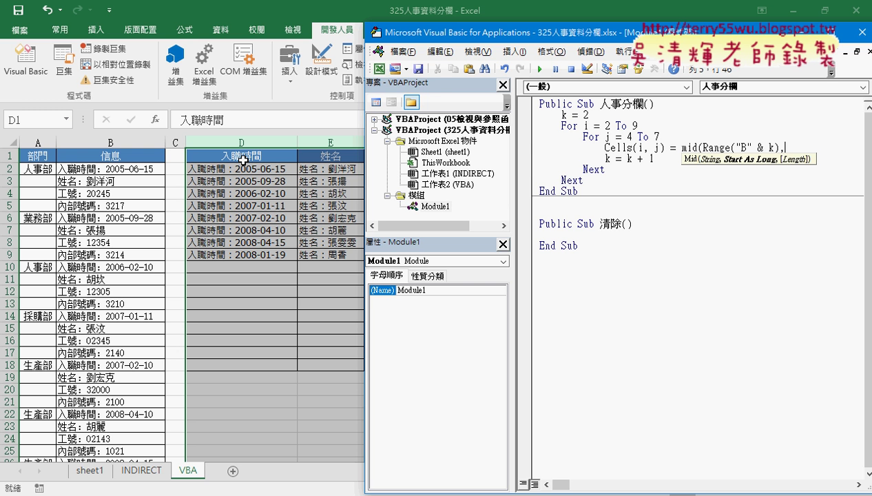
type("l")
type("en")
type("(")
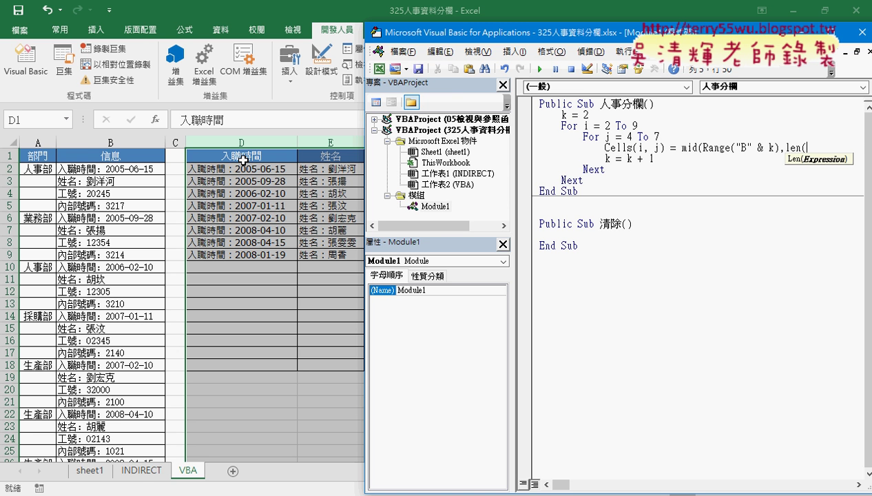
On the INDIRECT sheet, inspect D2's LEN(D$1) argument, then cancel without changes.
left_click(146, 473)
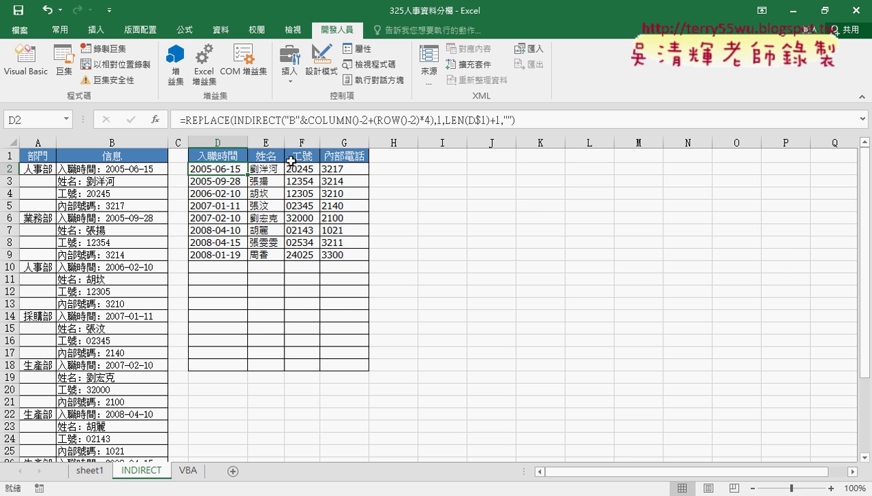
left_click(451, 121)
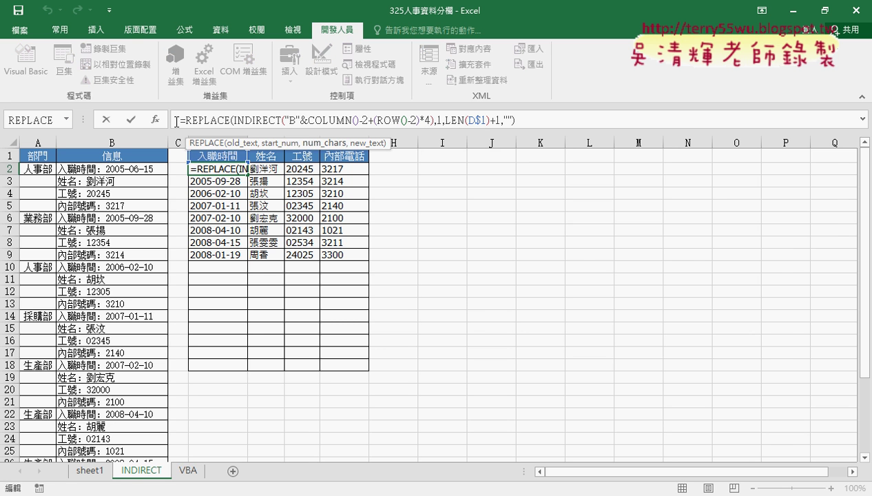
left_click(155, 120)
left_click_drag(561, 210, 535, 210)
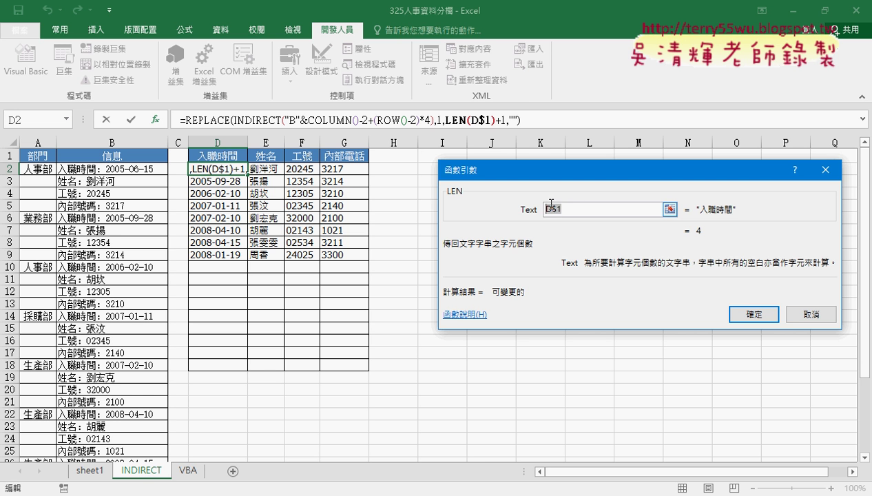
left_click(803, 314)
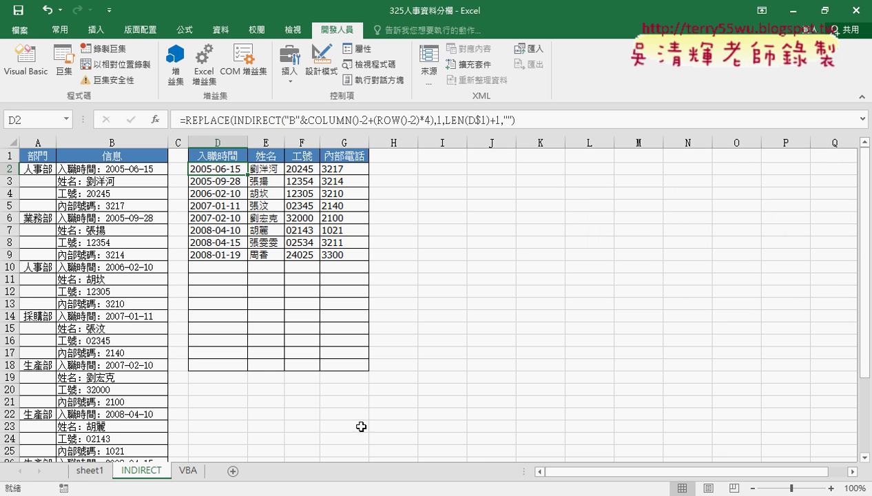
Enter cells(1,j), the column's header cell, as the Len argument.
left_click(398, 460)
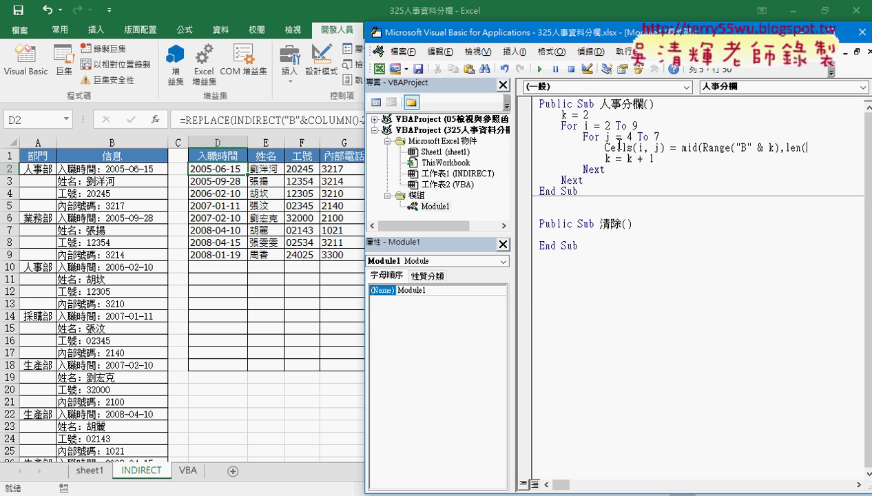
left_click_drag(613, 42, 526, 38)
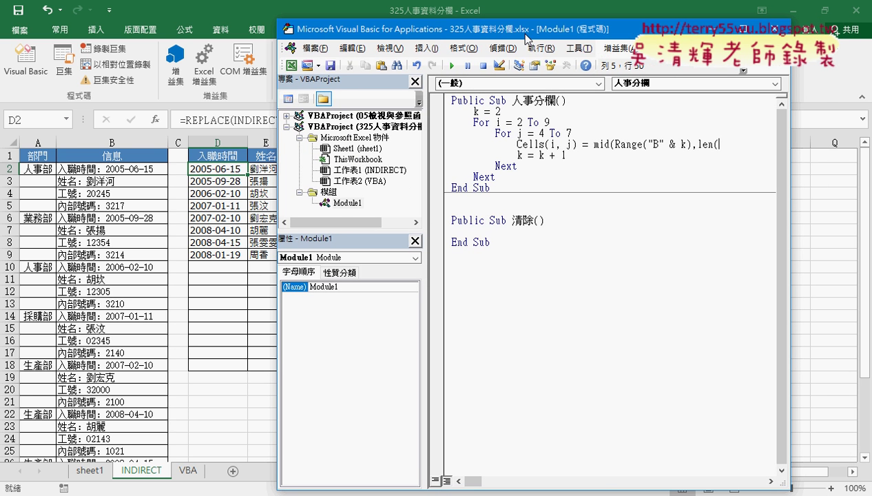
type("cells")
type("(")
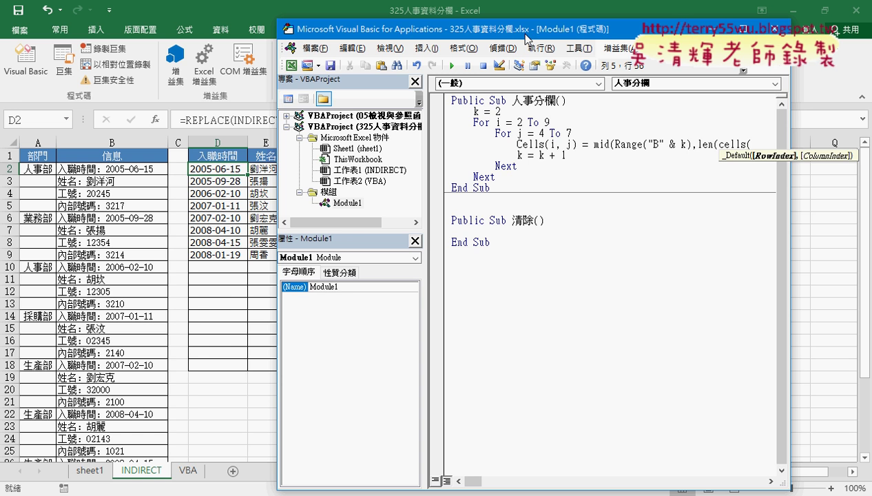
type("1")
type(",")
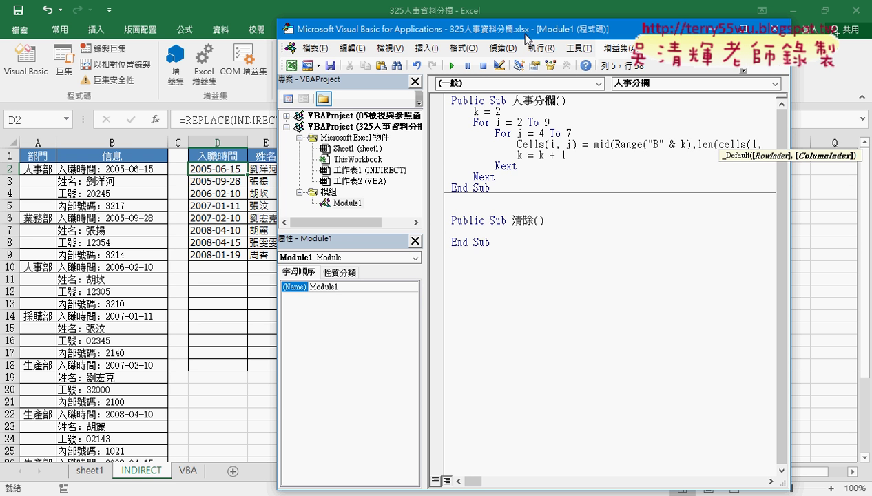
type("j)")
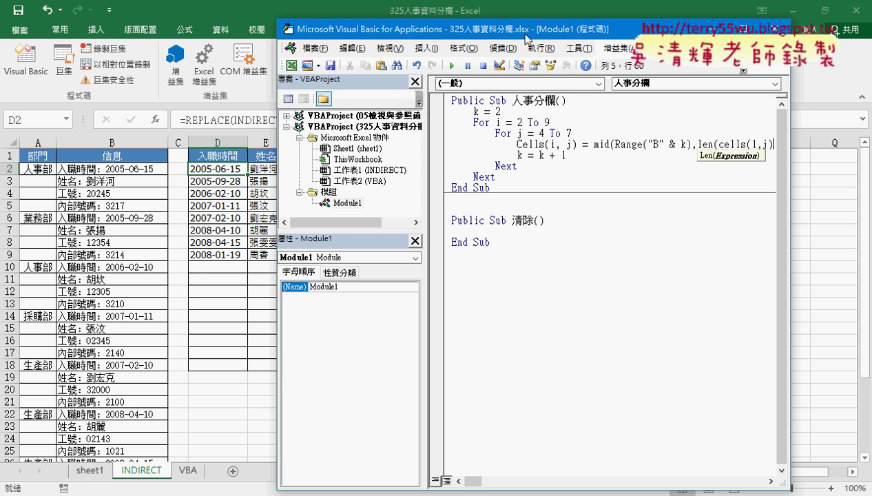
left_click_drag(629, 36, 595, 38)
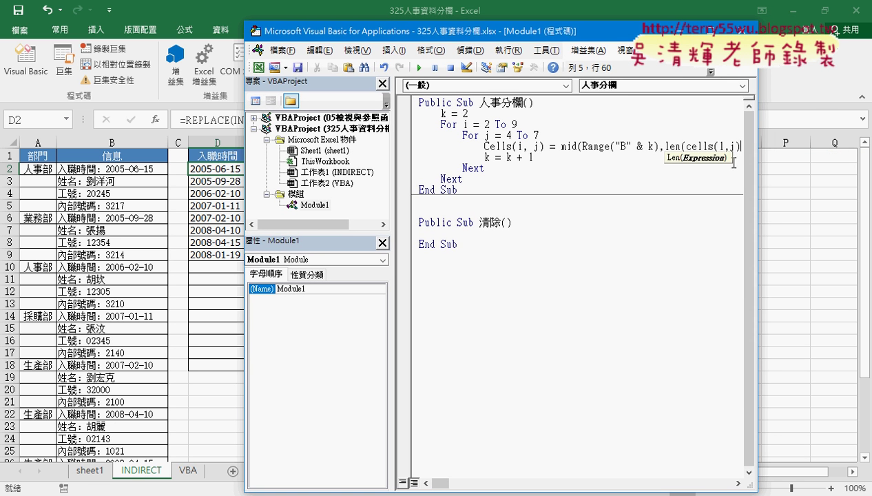
left_click_drag(758, 169, 837, 169)
left_click(725, 146)
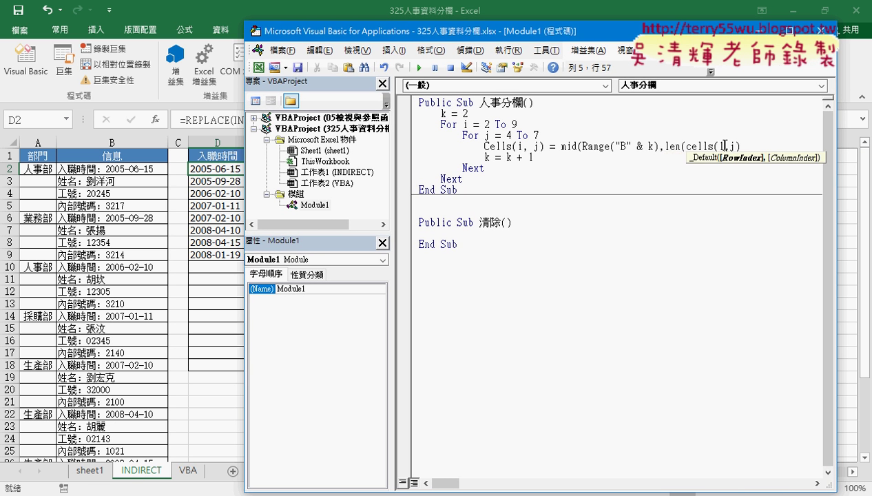
left_click(735, 146)
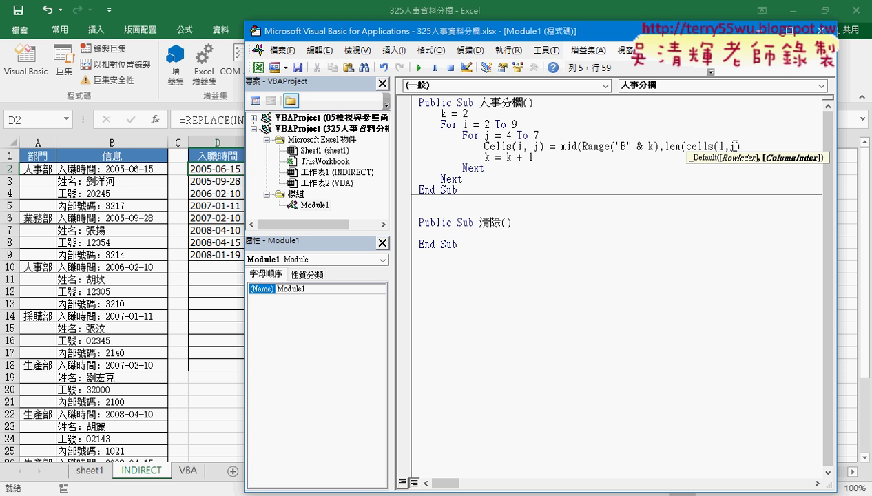
double_click(732, 146)
type(")")
left_click_drag(739, 146, 685, 146)
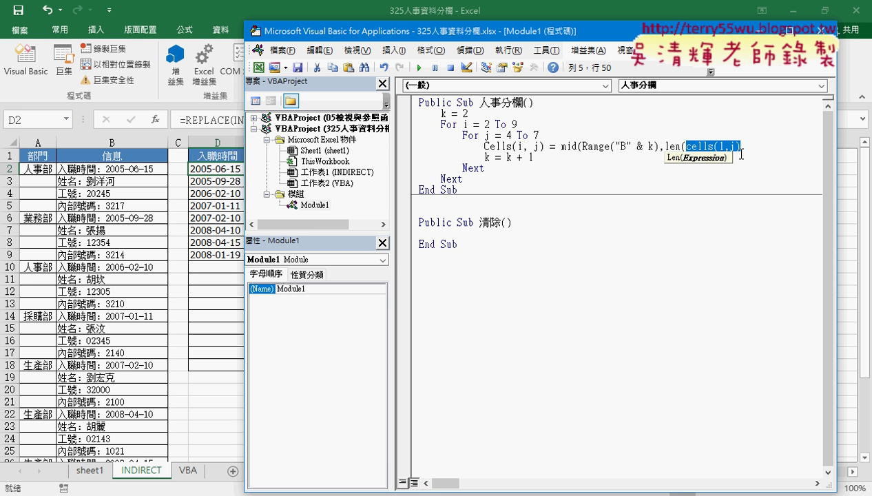
Close the line so it reads Mid(Range("B" & k), Len(Cells(1, j)), 99).
key("End")
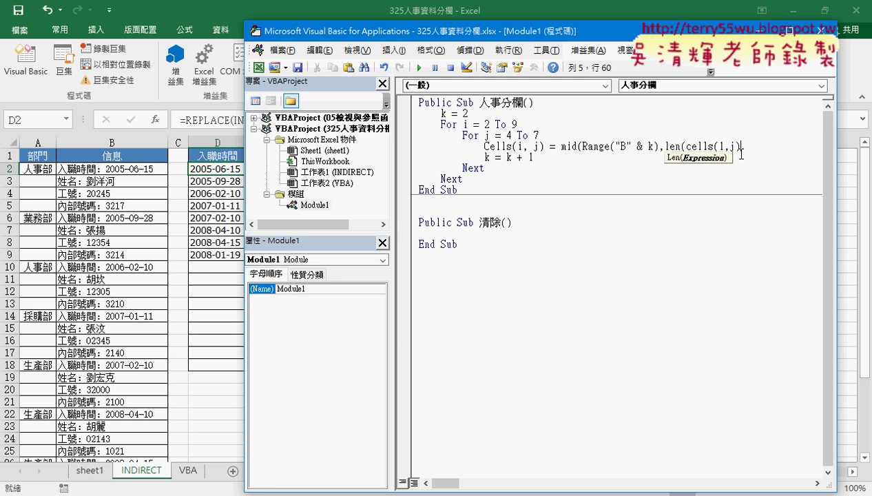
type(")")
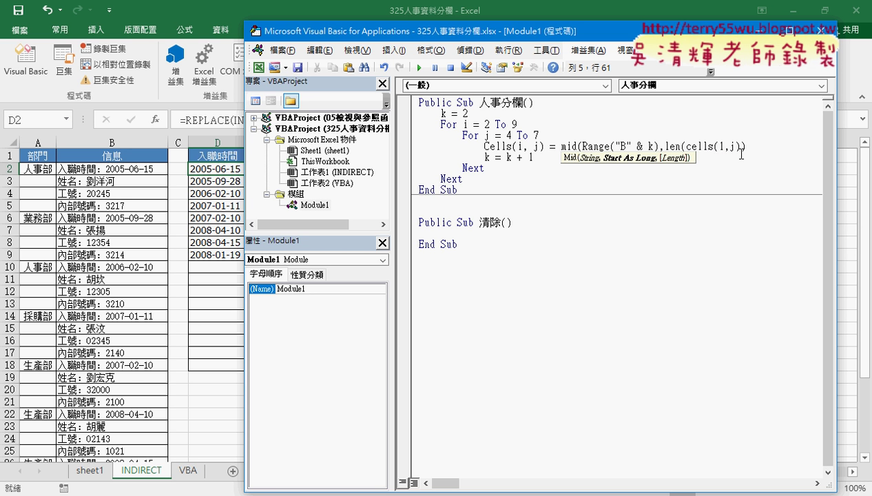
type(",")
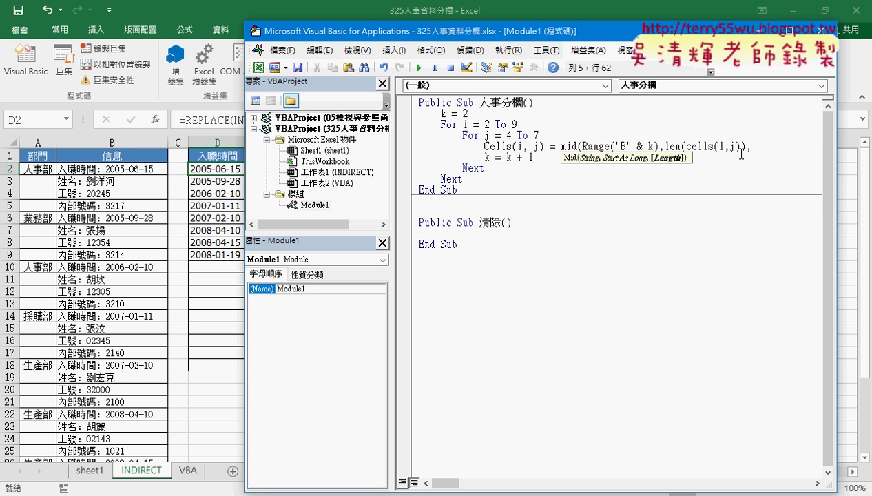
type("9")
type("9")
type(")")
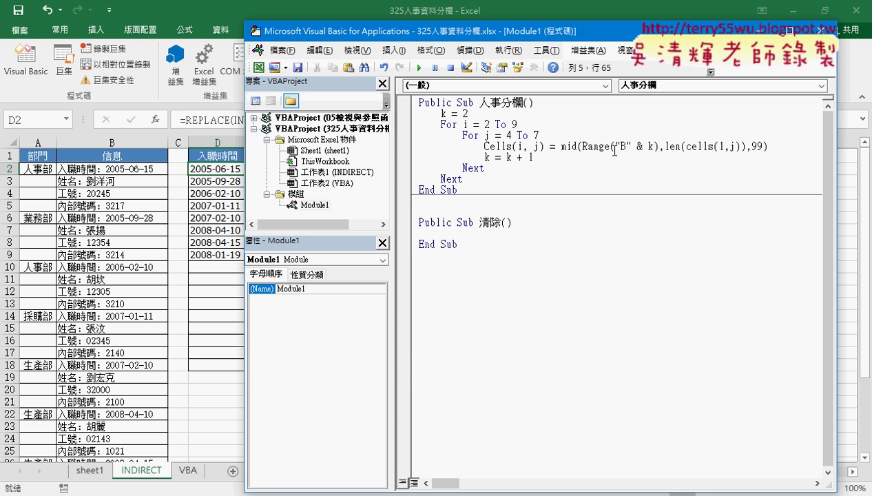
left_click_drag(561, 146, 777, 147)
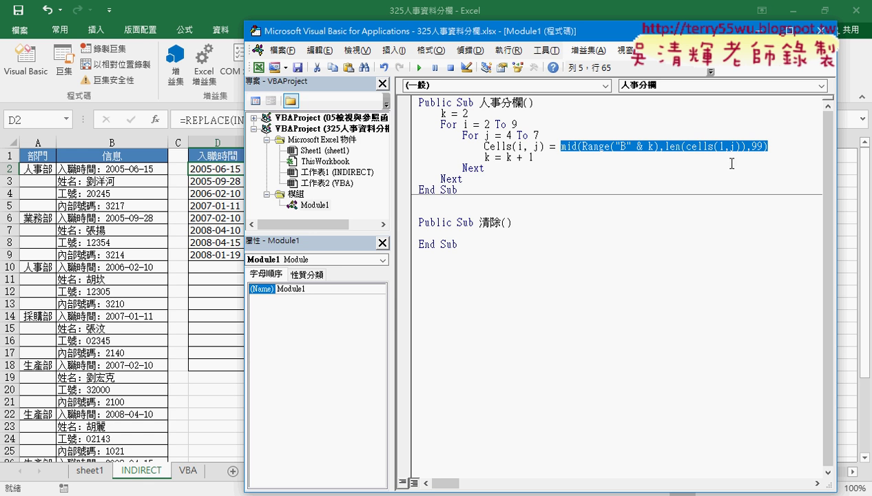
left_click(493, 180)
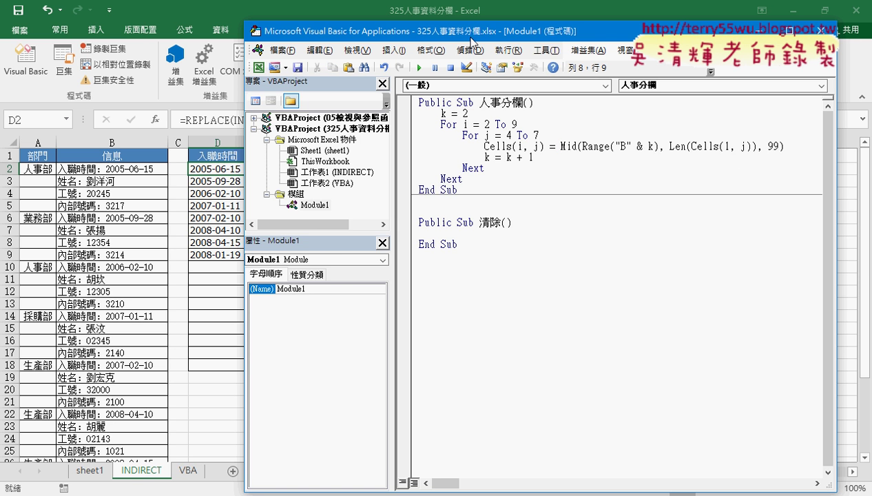
Add a Columns.AutoFit line after the outer Next of the 人事分欄 macro.
left_click_drag(466, 34, 536, 36)
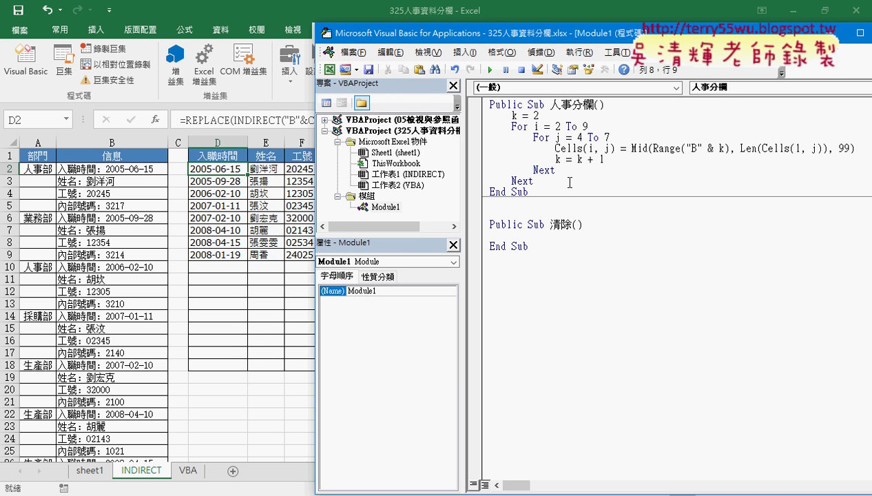
key("Return")
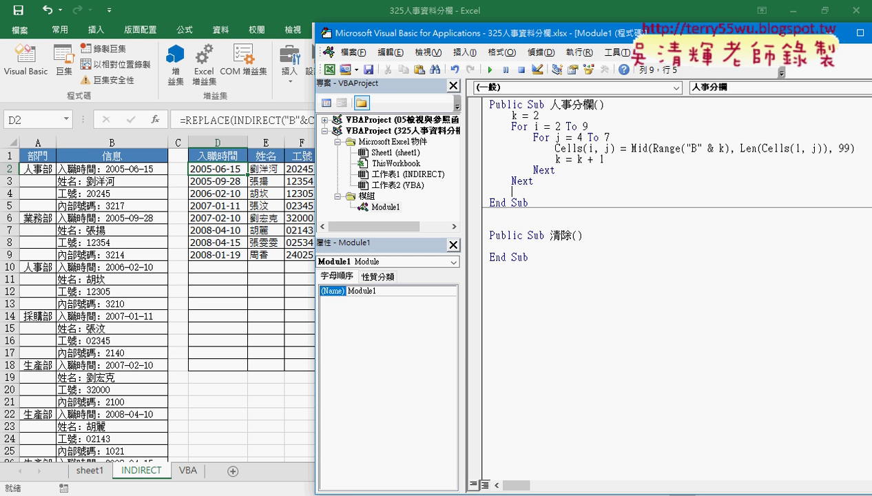
type("co")
type("lu")
type("mns")
type(".a")
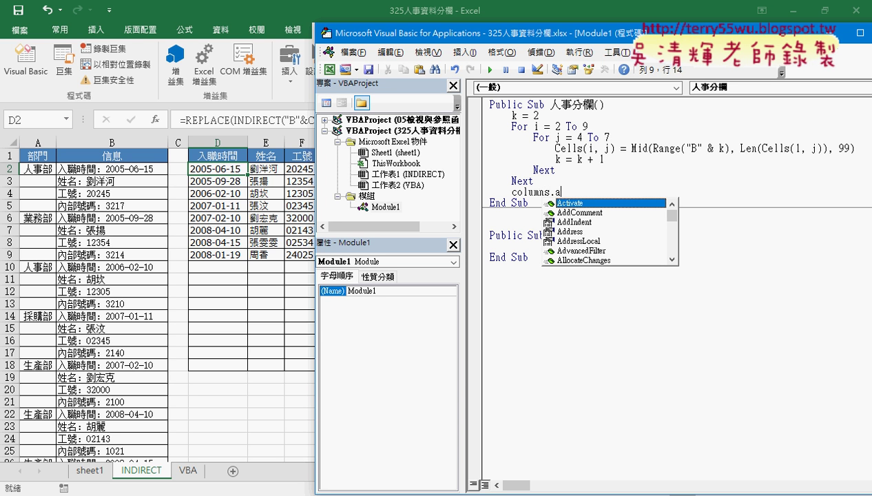
type("ut")
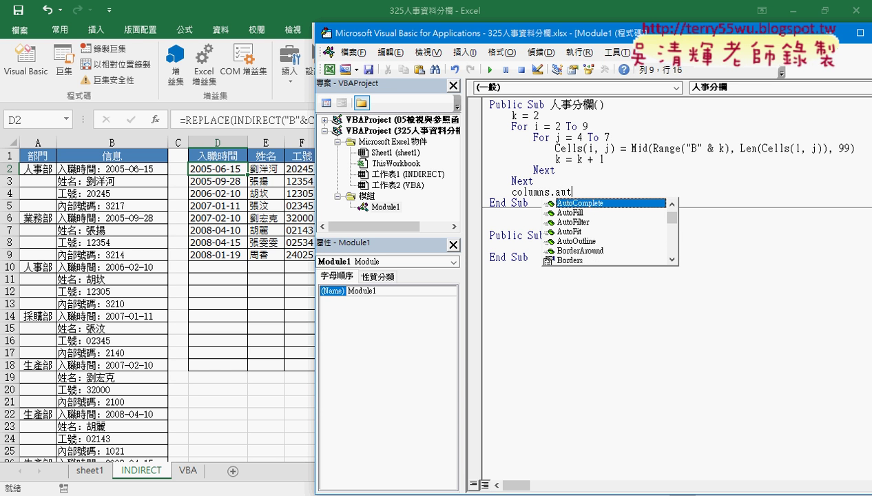
key("Down")
key("Down")
key("Down")
key("Tab")
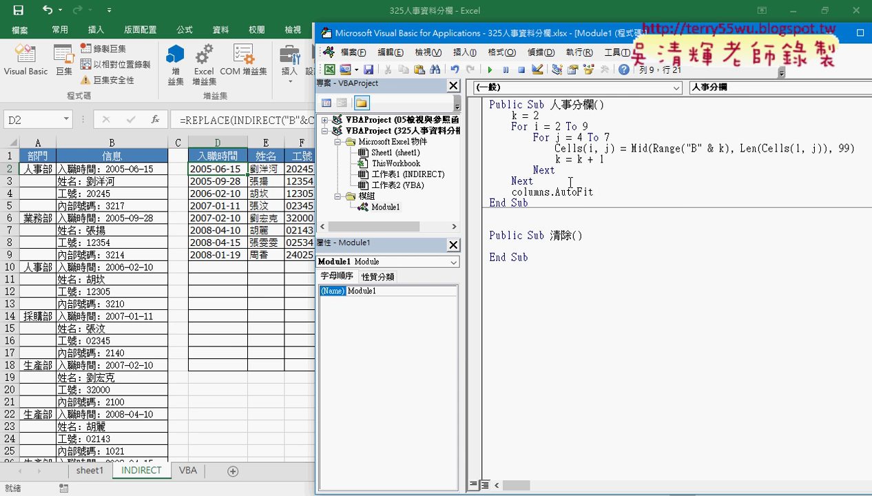
key("Down")
key("Down")
left_click_drag(593, 191, 486, 191)
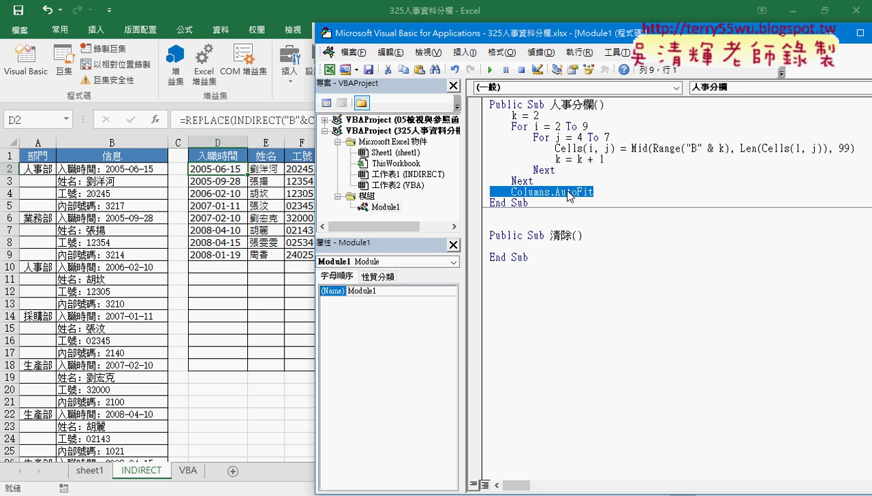
mouse_move(577, 39)
left_mouse_down()
mouse_move(634, 35)
mouse_move(620, 27)
left_mouse_up()
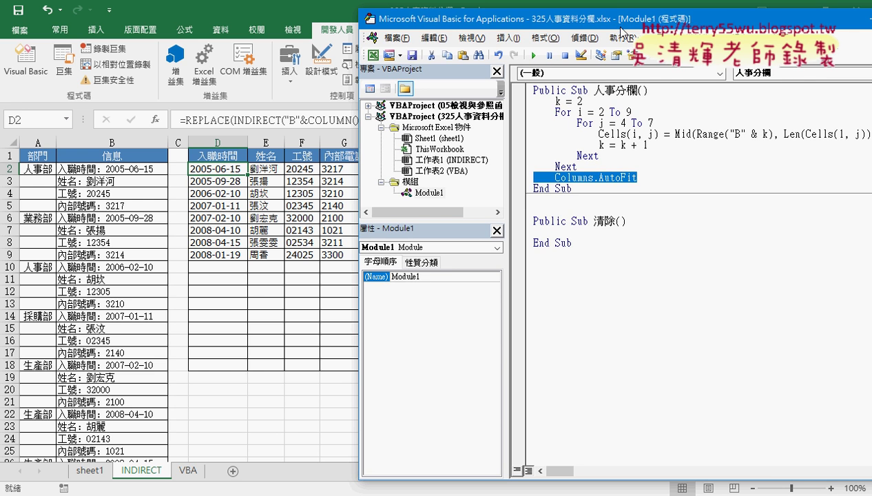
Write Range("D2:G10").ClearContents inside the empty 清除 macro.
left_click(590, 233)
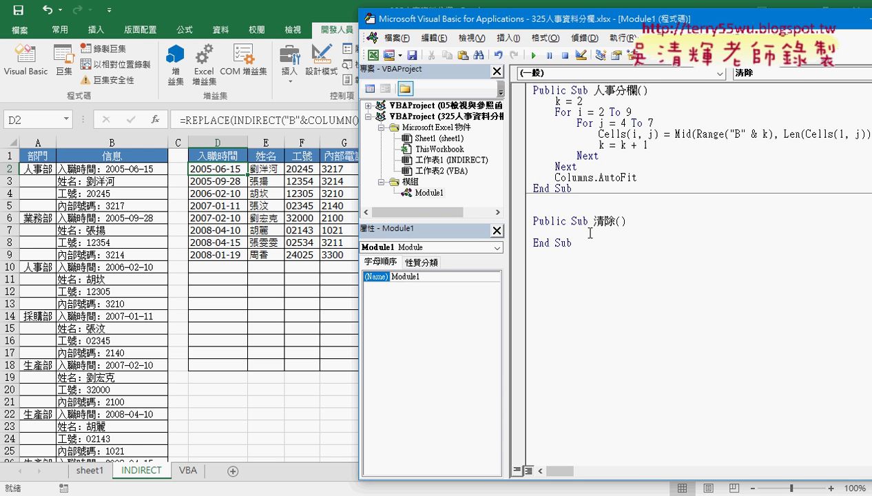
key("Tab")
type("ra")
type("nge(")
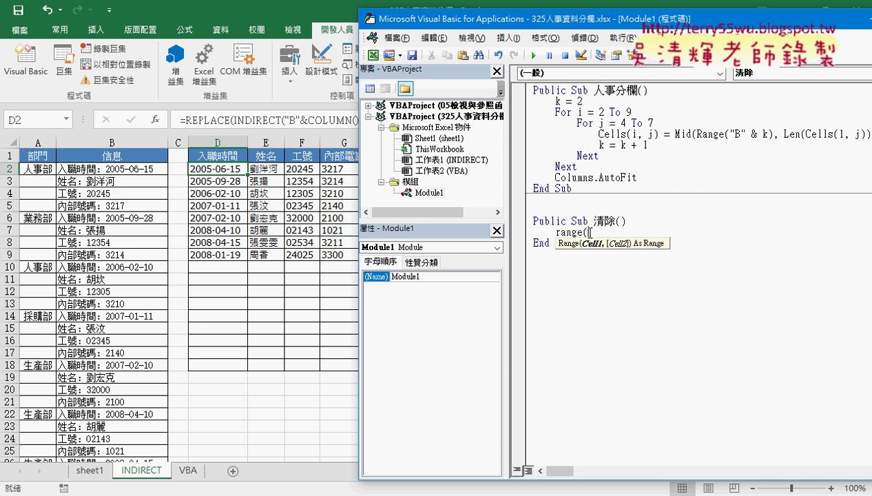
type("\"D")
type("2:")
type("G")
type("10")
type("\").")
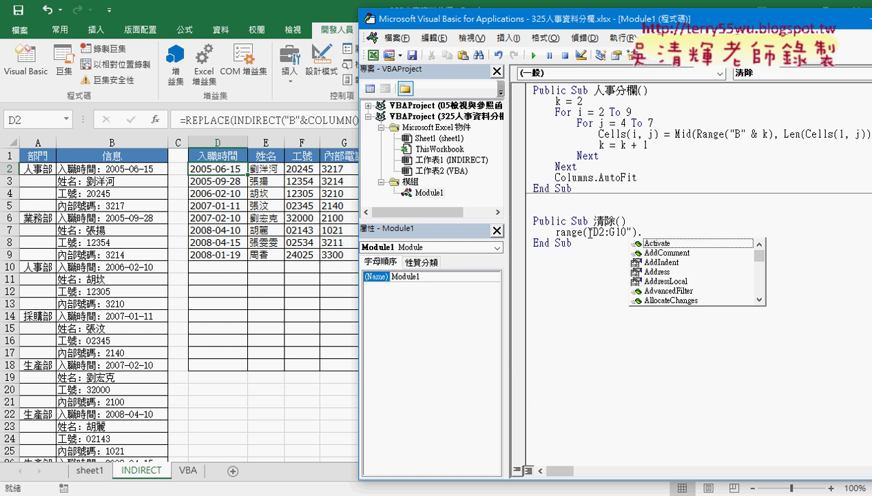
type("c")
key("Down")
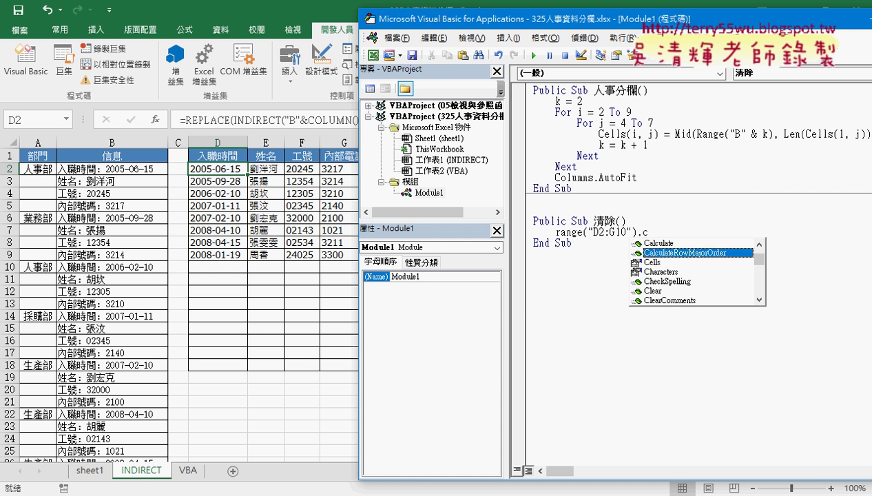
type("l")
key("Down")
key("Down")
key("Down")
key("Up")
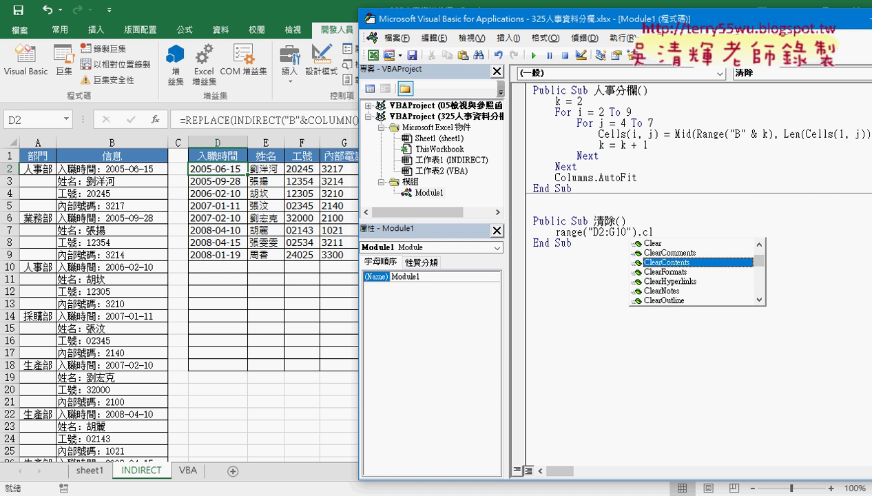
key("Tab")
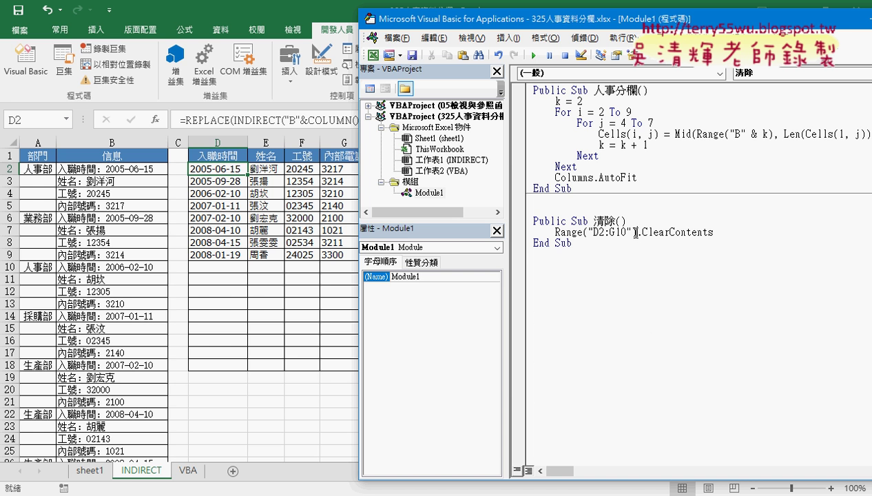
Run the 清除 macro to wipe the results in D2:G10.
left_click_drag(555, 232, 629, 232)
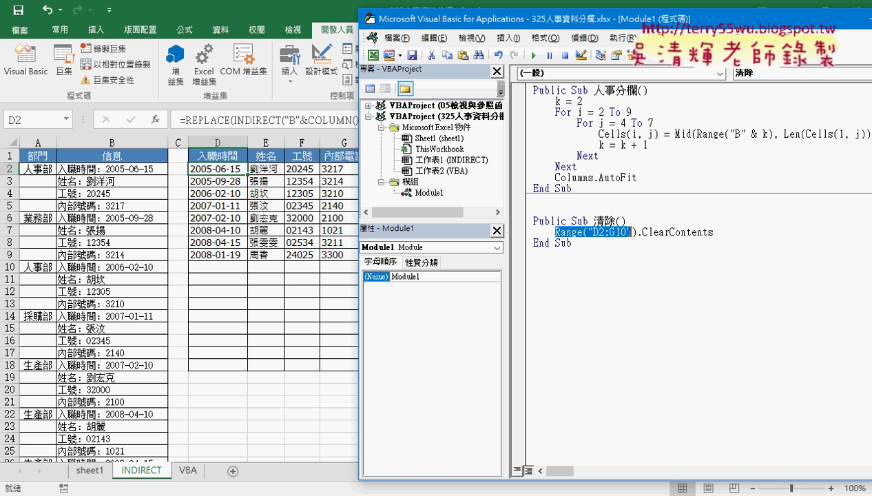
left_click(565, 234)
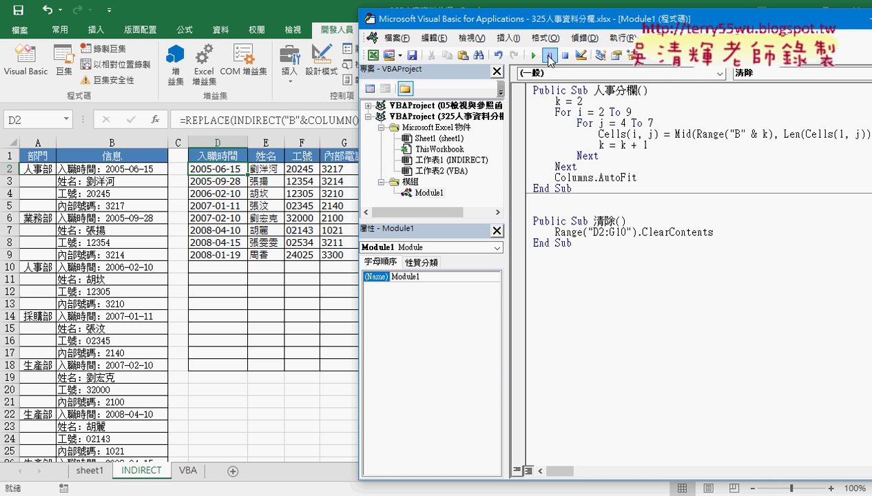
left_click(533, 55)
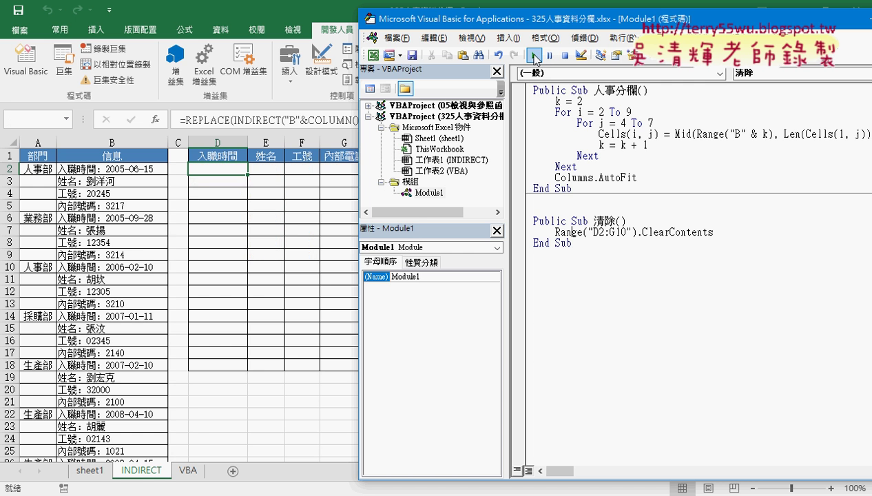
left_click(605, 135)
Step through 人事分欄 with F8 until D2 receives 間：2005-06-15.
key("F8")
key("F8")
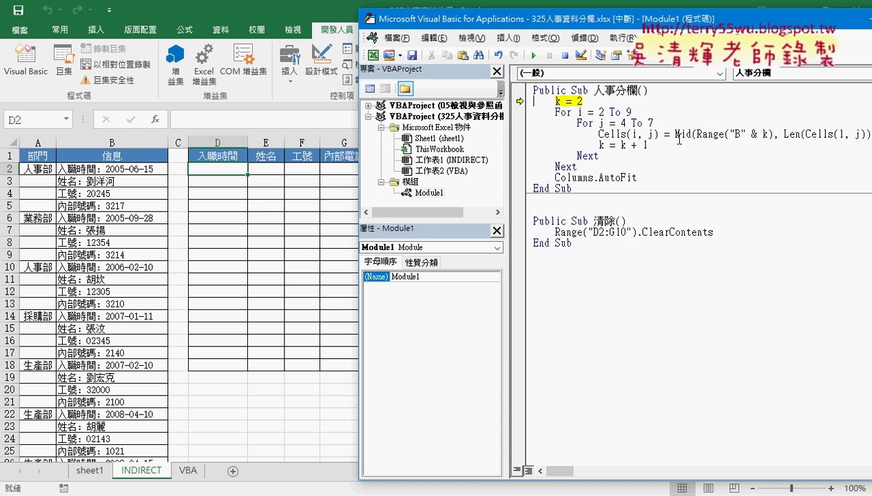
key("F8")
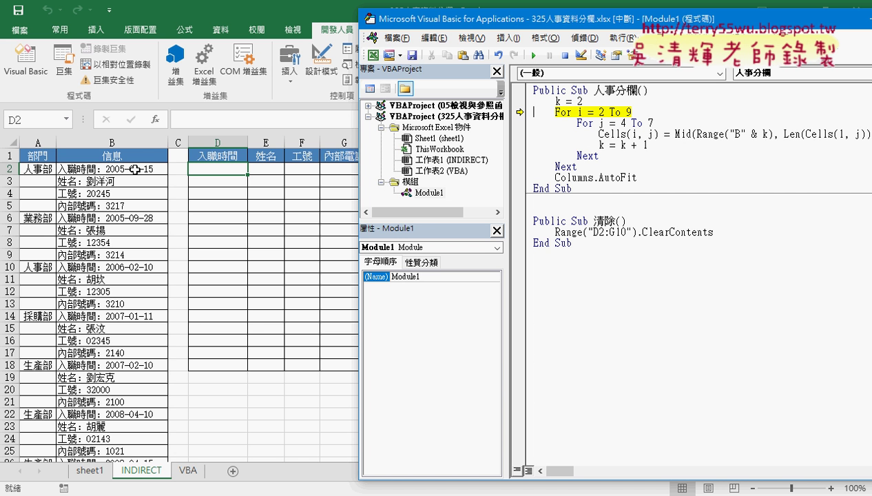
key("F8")
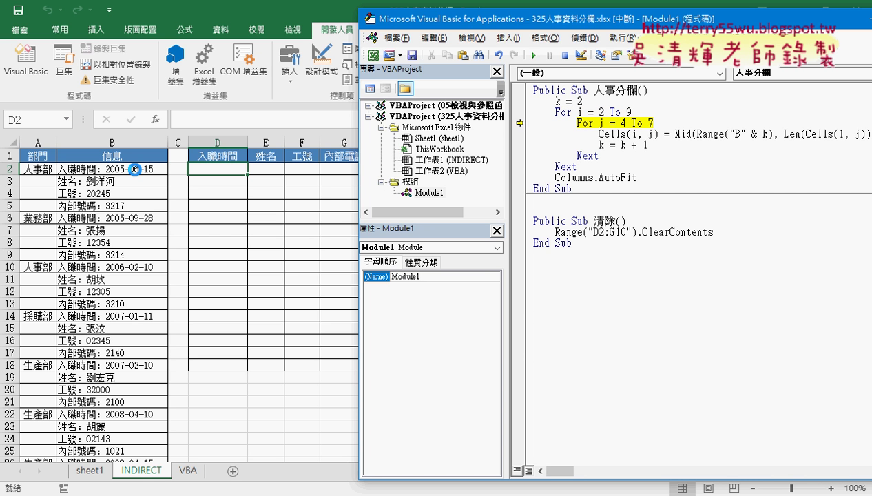
key("F8")
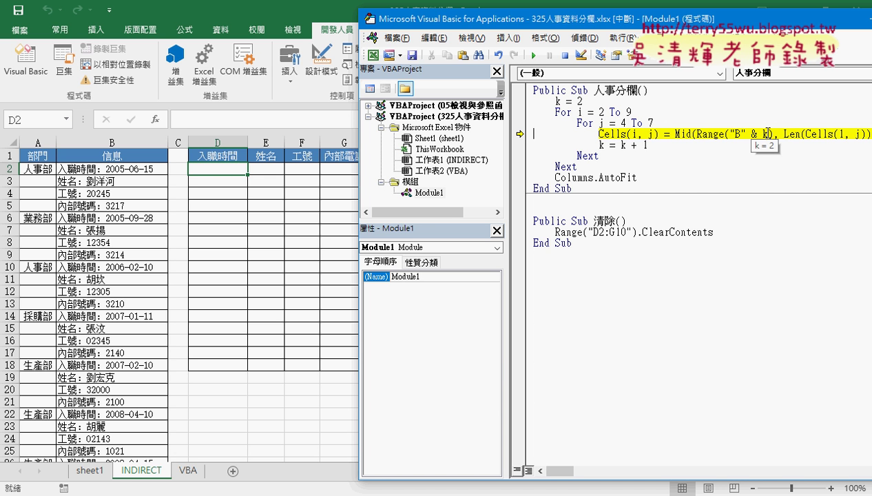
key("F8")
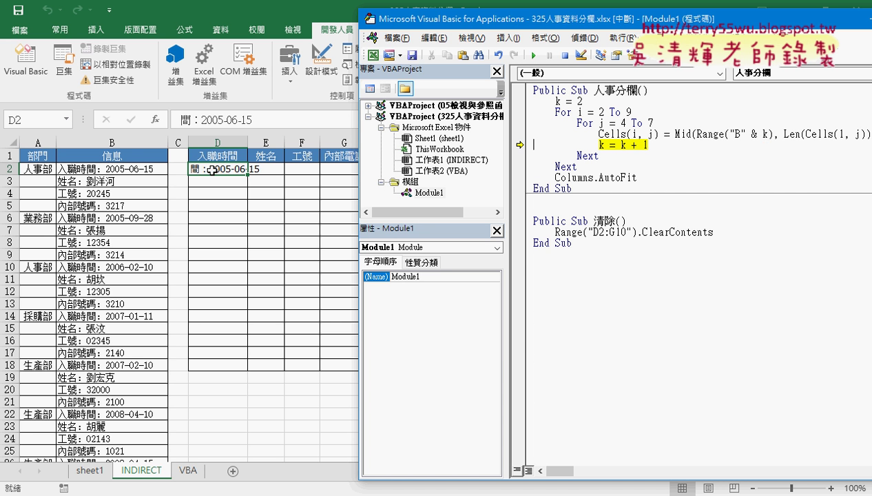
left_click_drag(523, 19, 372, 17)
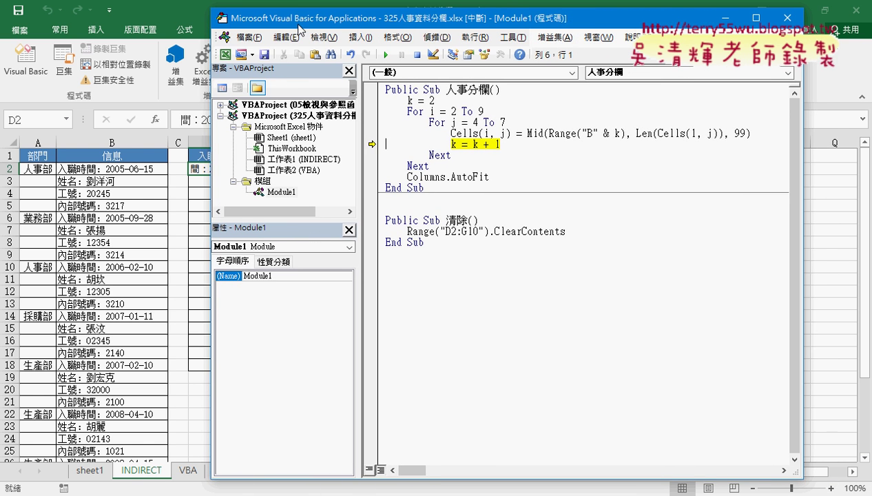
Change the offset to Len(Cells(1, j)) + 2 and re-execute the line so D2 shows 2005/6/15.
left_click(721, 132)
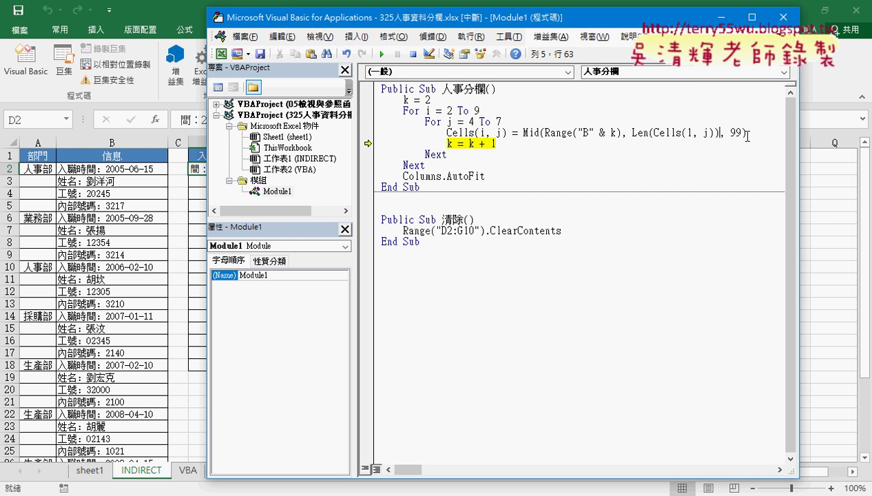
type("+")
type("2")
left_click_drag(441, 25, 511, 22)
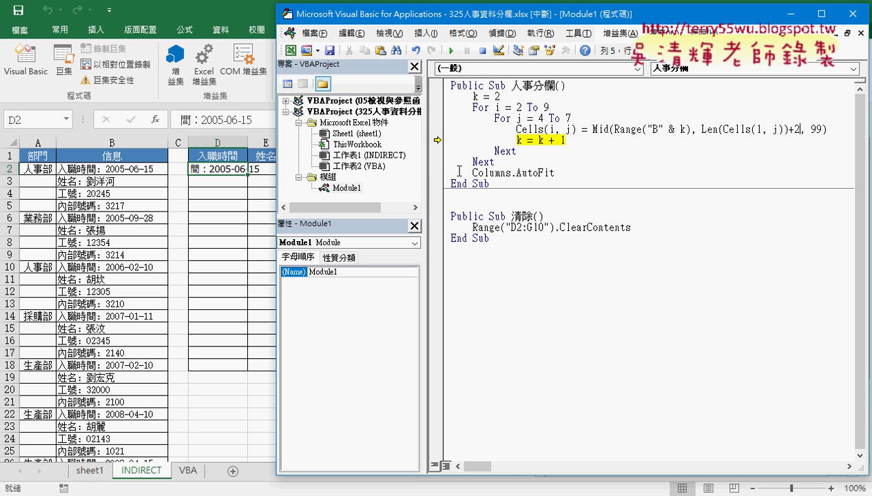
left_click_drag(437, 140, 437, 129)
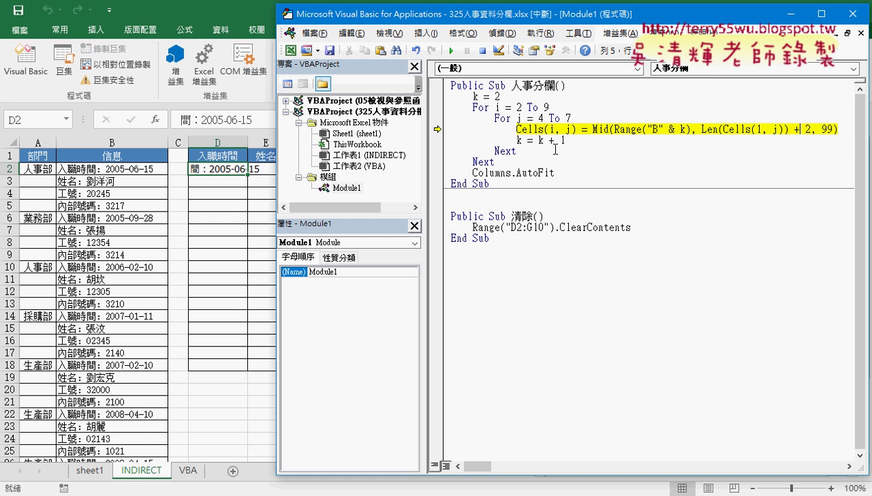
key("F8")
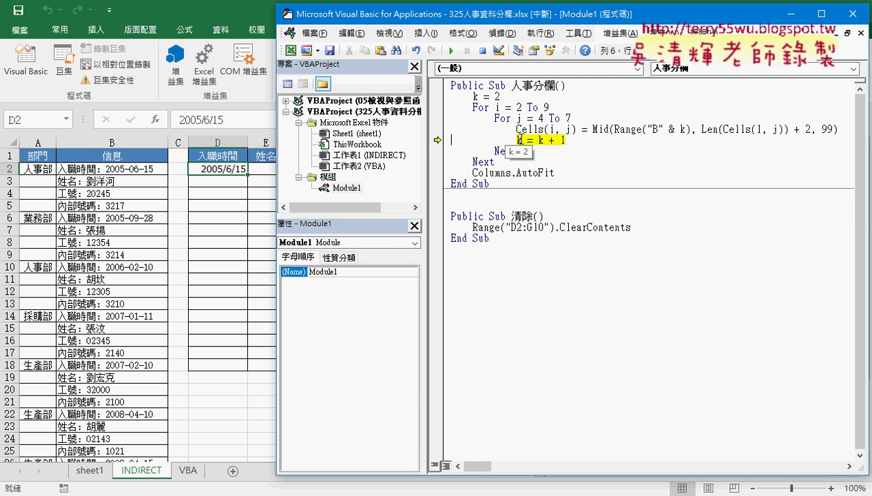
Step through the loop until D2:G2 hold the first record's date, name, staff number and extension.
key("F8")
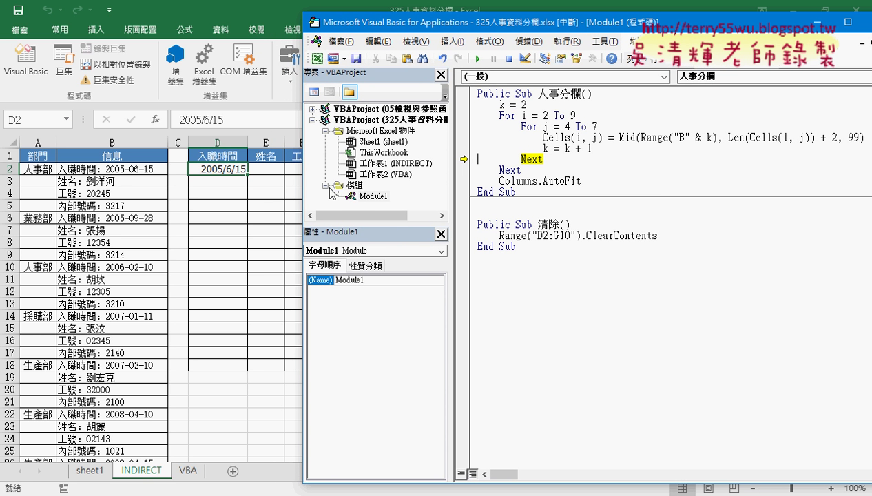
key("F8")
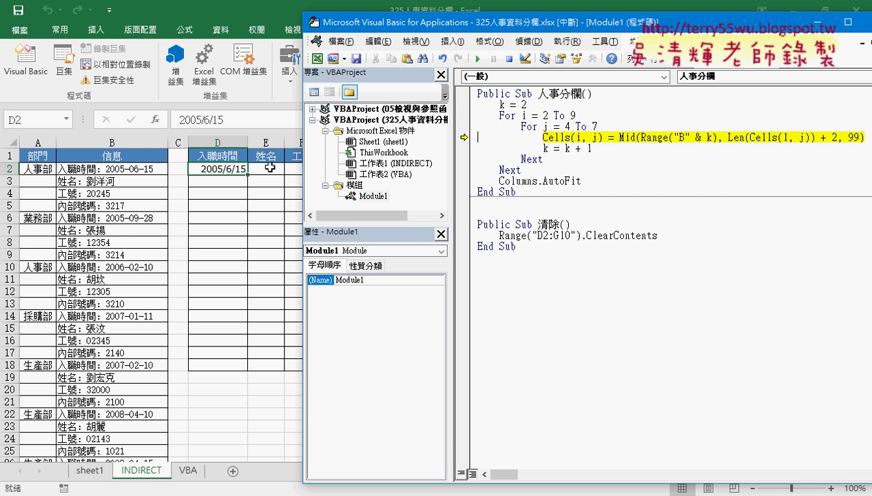
key("F8")
key("F8")
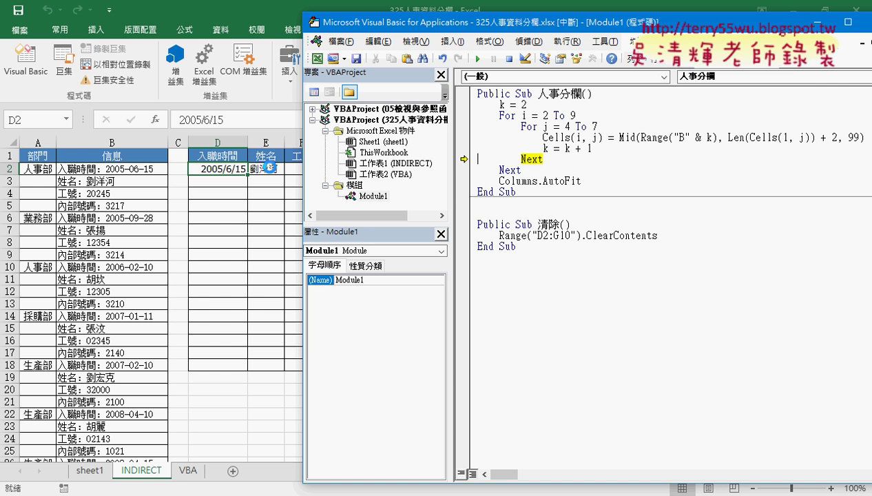
key("F8")
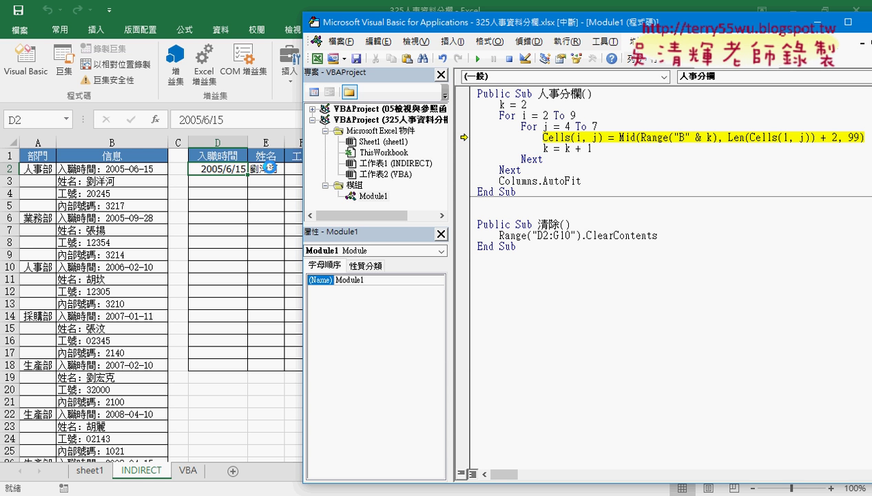
key("F8")
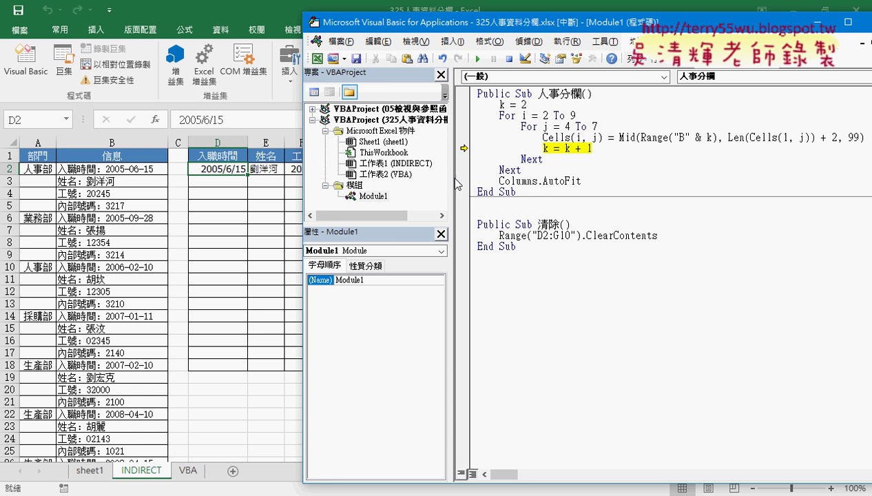
left_click_drag(457, 184, 336, 165)
left_click_drag(445, 28, 506, 28)
key("F8")
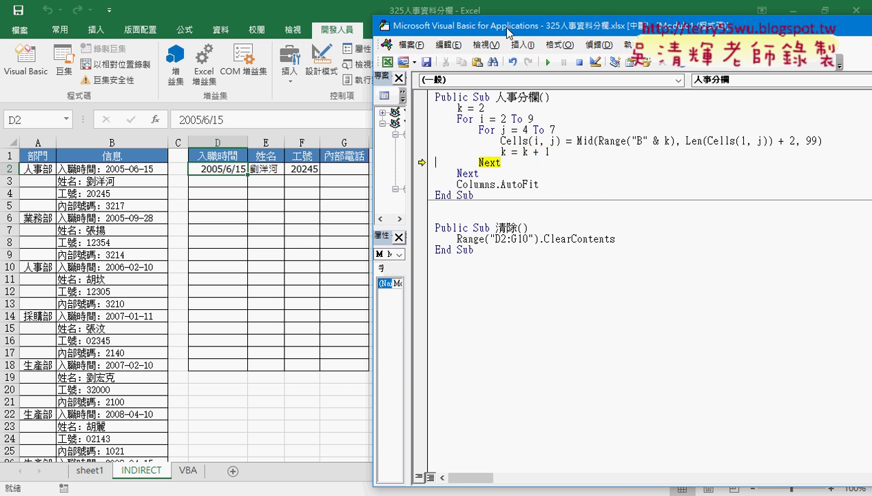
key("F8")
key("F8")
key("F8")
key("F8")
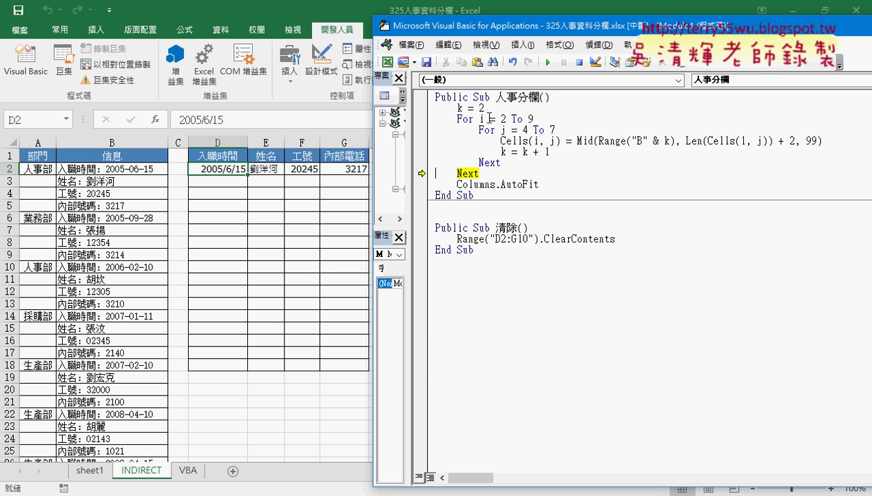
Keep stepping to fill row 3 with 2005/9/28, the name, 12354 and 3214.
key("F8")
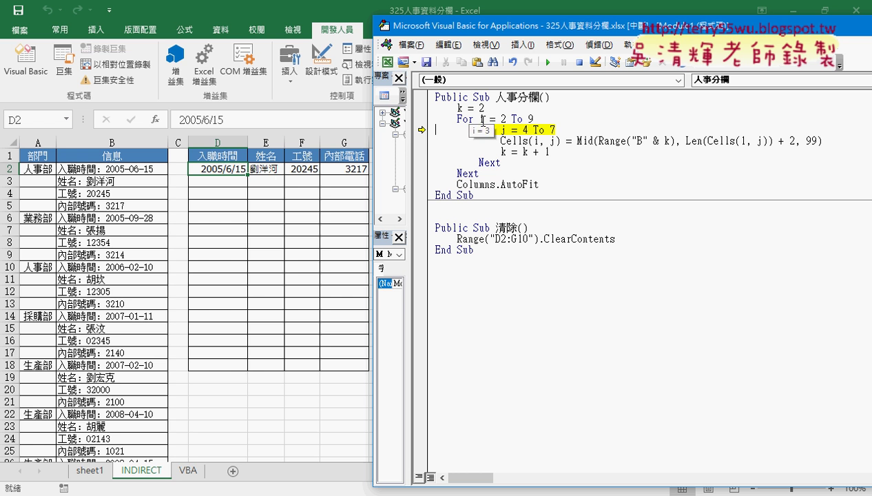
key("F8")
key("F8")
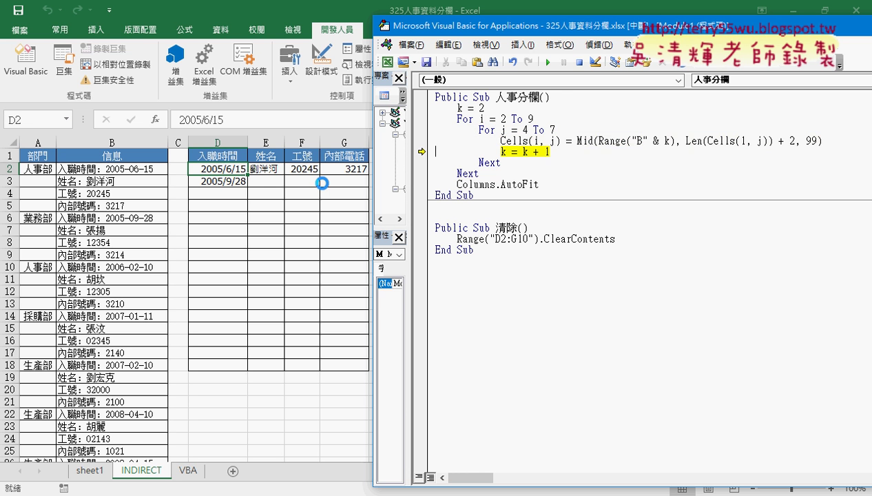
key("F8")
key("F8")
key("F8")
key("F8")
key("F8")
key("F8")
key("F8")
key("F8")
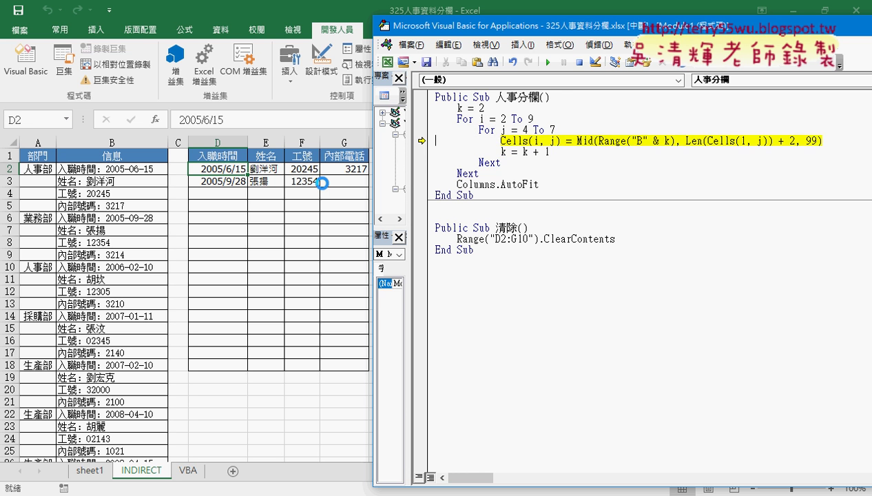
key("F8")
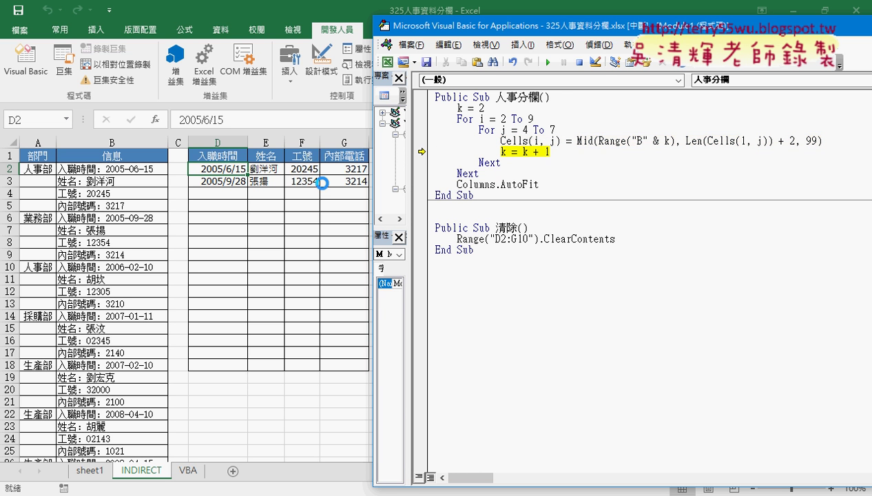
key("F8")
key("F8")
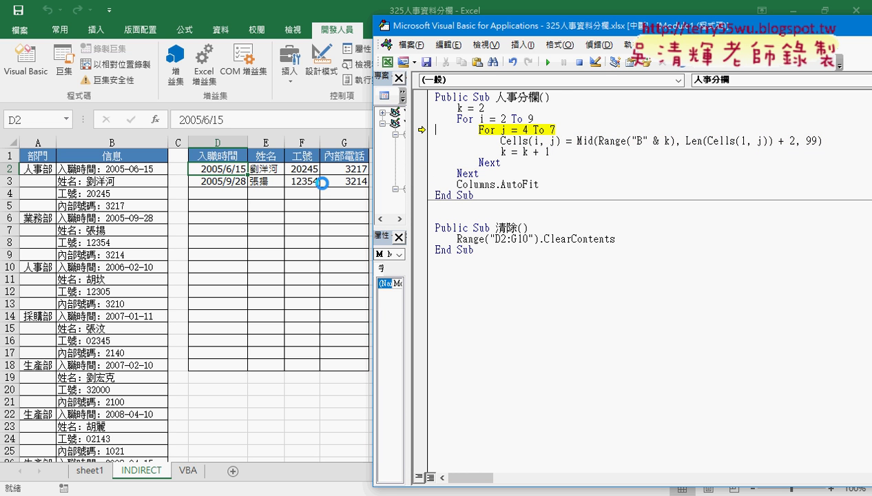
Break at Columns.AutoFit, run the remaining records, finish the macro, then remove the breakpoint.
left_click(422, 184)
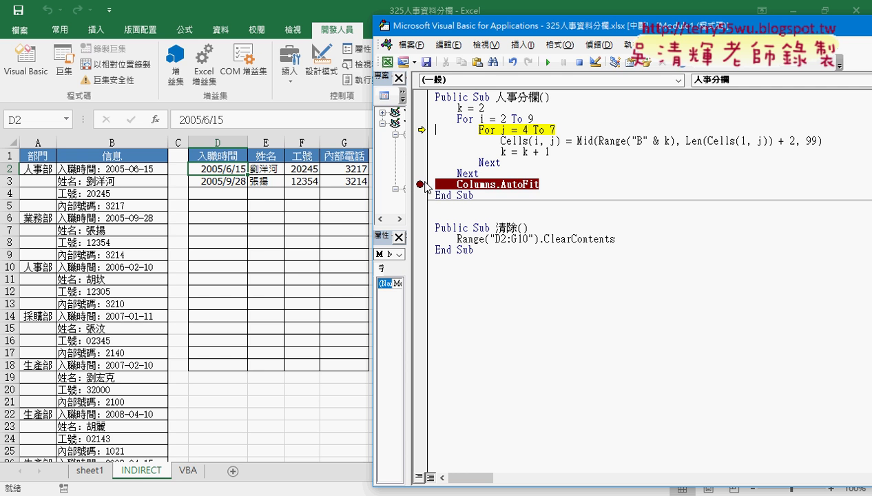
left_click(549, 62)
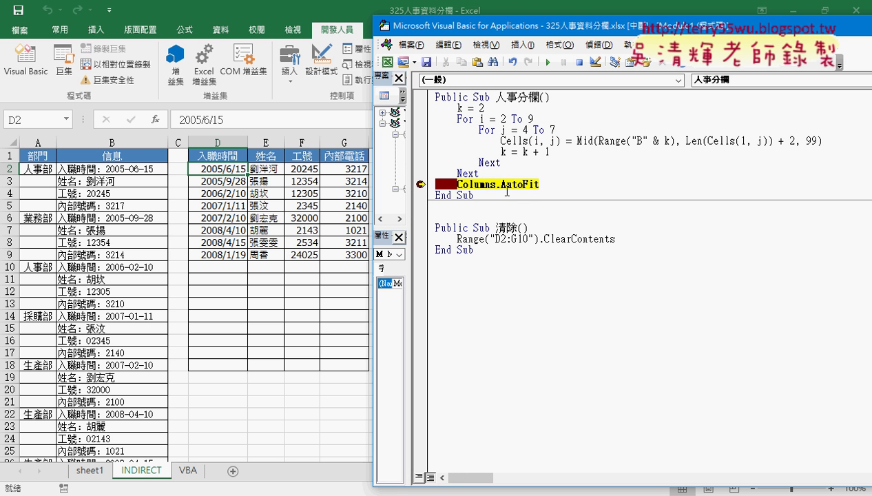
key("F8")
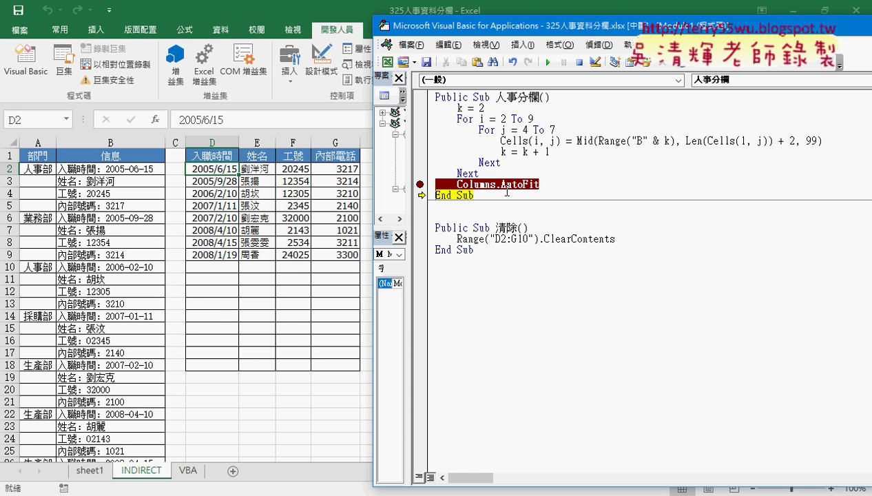
key("F8")
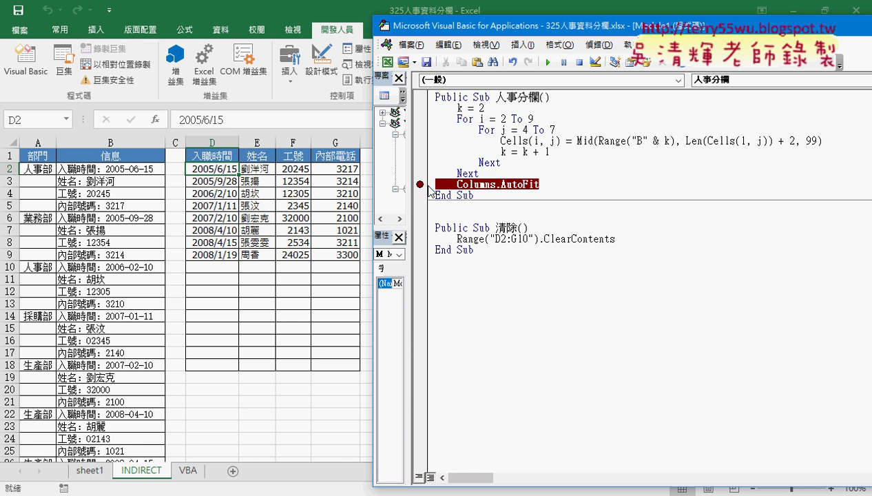
left_click(421, 186)
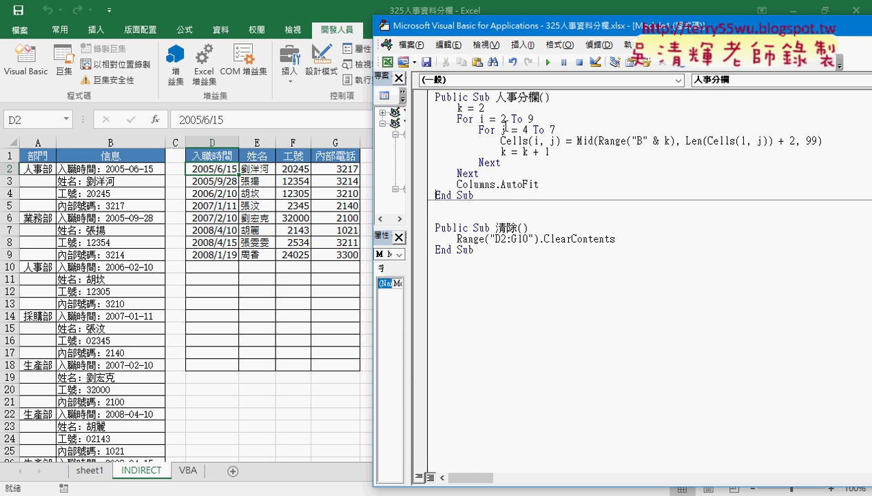
Delete the k = 2 line, the Mid expression and k = k + 1, dismissing the compile error.
left_click_drag(485, 108, 434, 108)
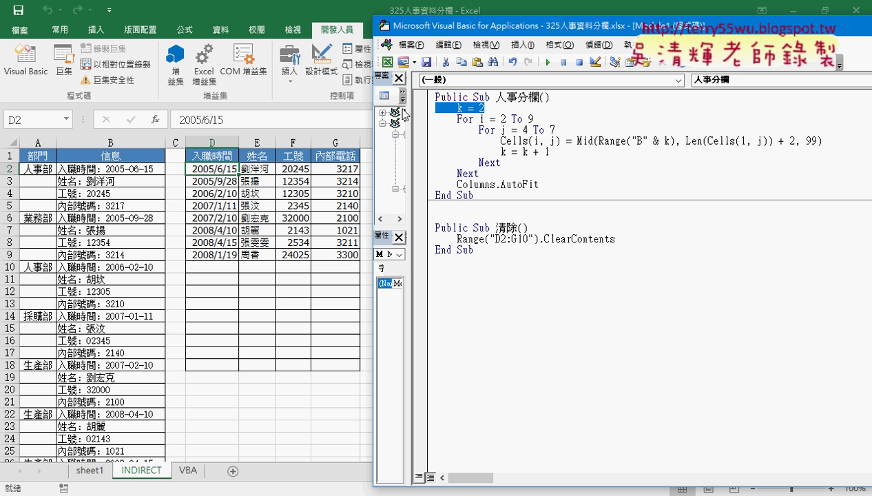
key("Delete")
left_click_drag(550, 152, 567, 143)
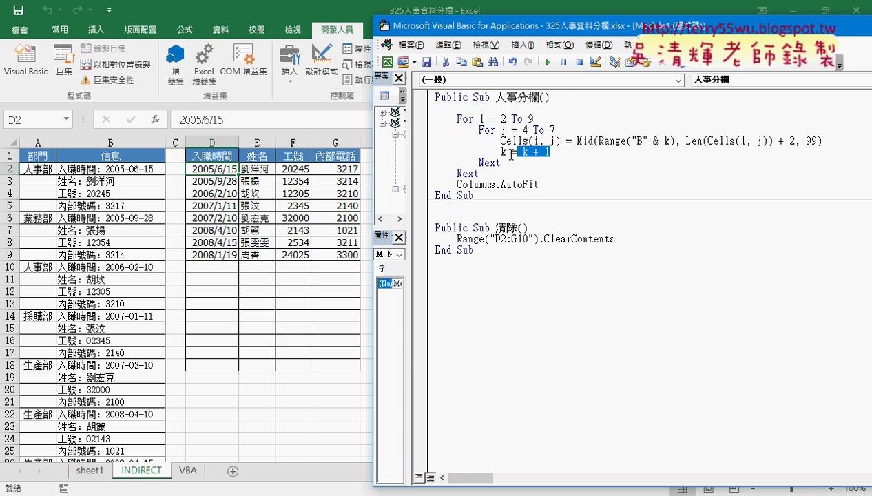
key("Delete")
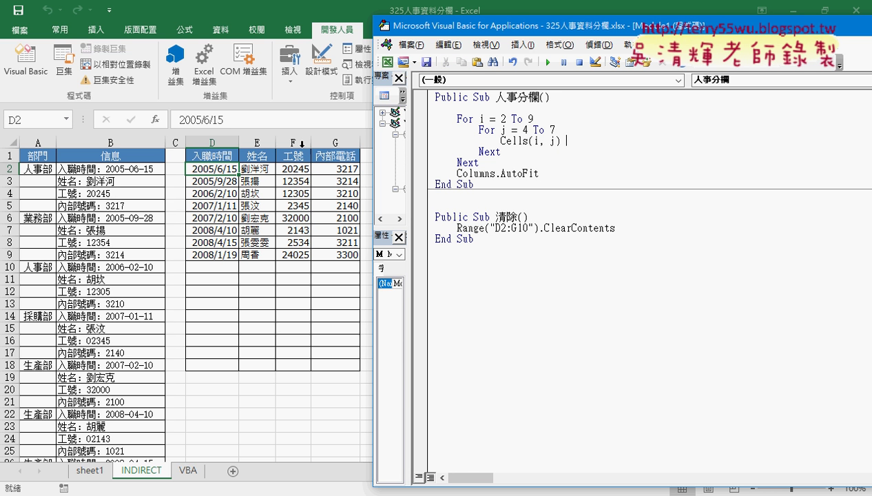
left_click(558, 132)
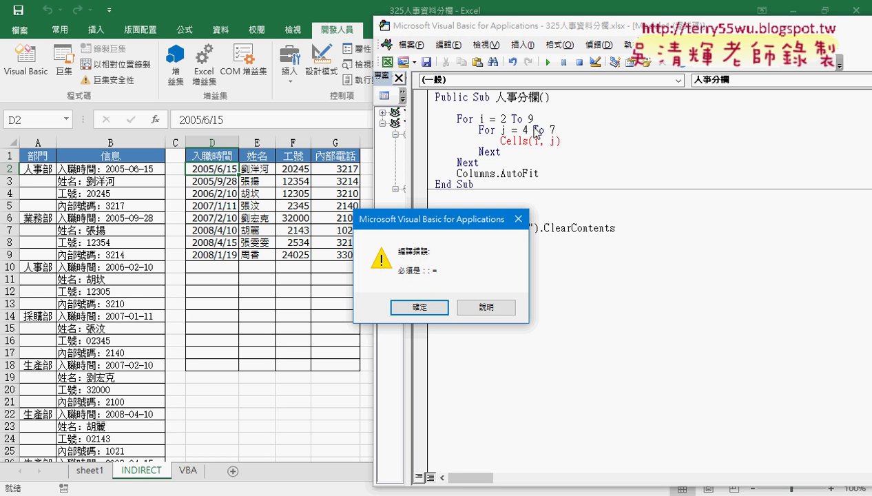
left_click(419, 307)
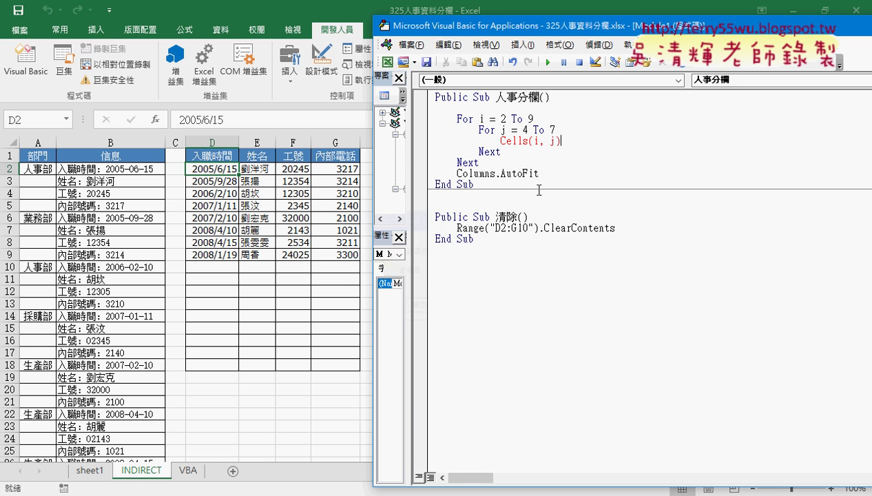
Write the assignment as Cells(i, j) = Range("B" & k) and re-add k = 2 above the loops.
type("=")
type("rang")
type("e(\"")
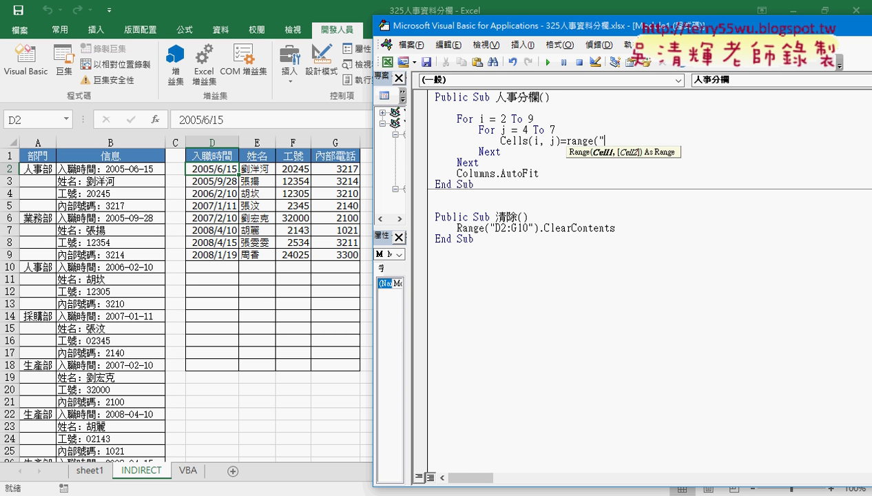
type("B")
type("2\"")
type(")")
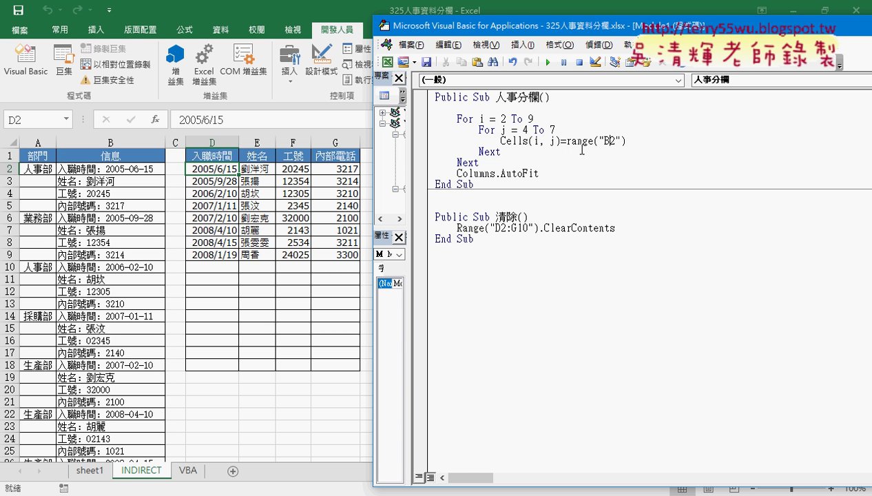
key("Delete")
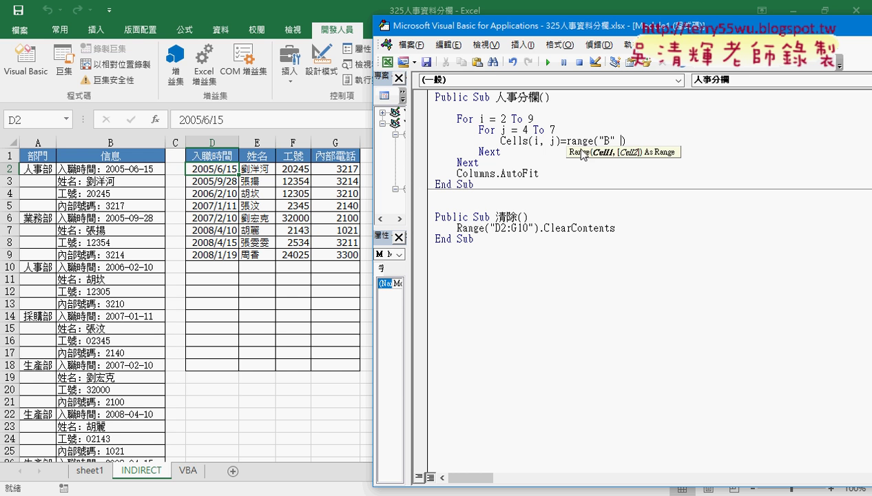
type("&")
key("Up")
key("Up")
key("Up")
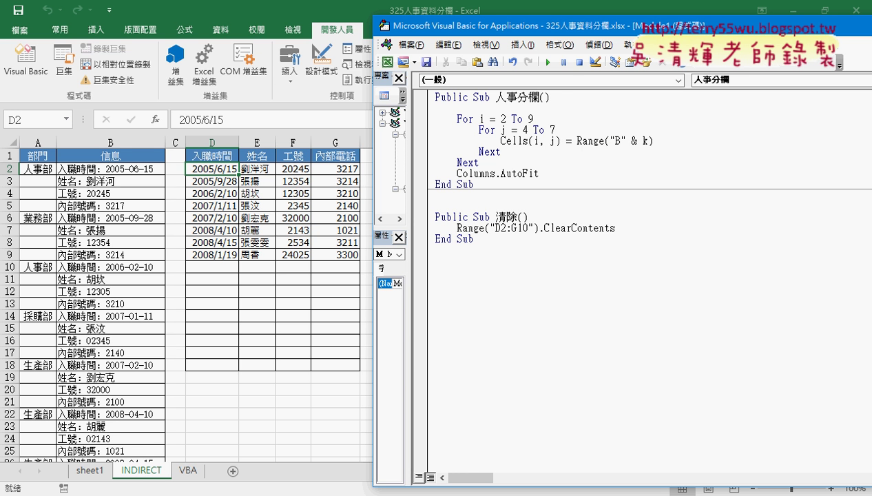
type("k = 2")
key("Down")
key("Down")
key("Down")
key("End")
Type k = k + 1 on a new line below the Cells(i, j) assignment.
key("Return")
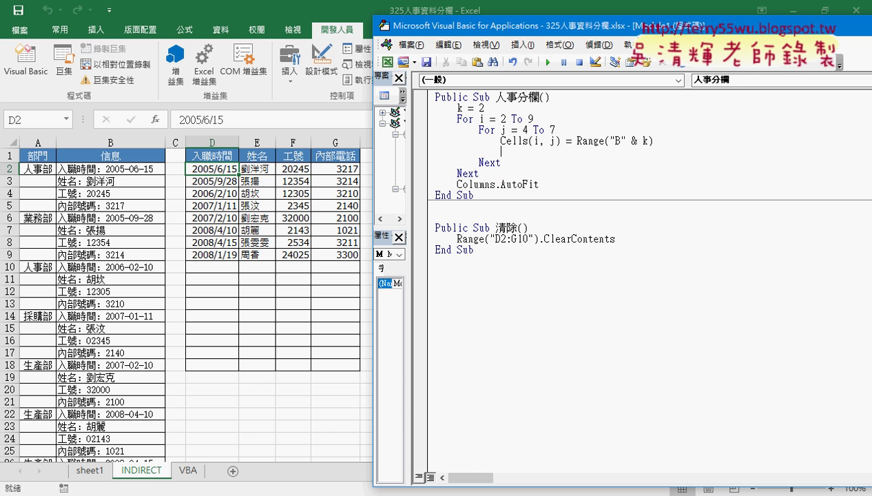
type("k=")
type("k+")
type("1")
key("Down")
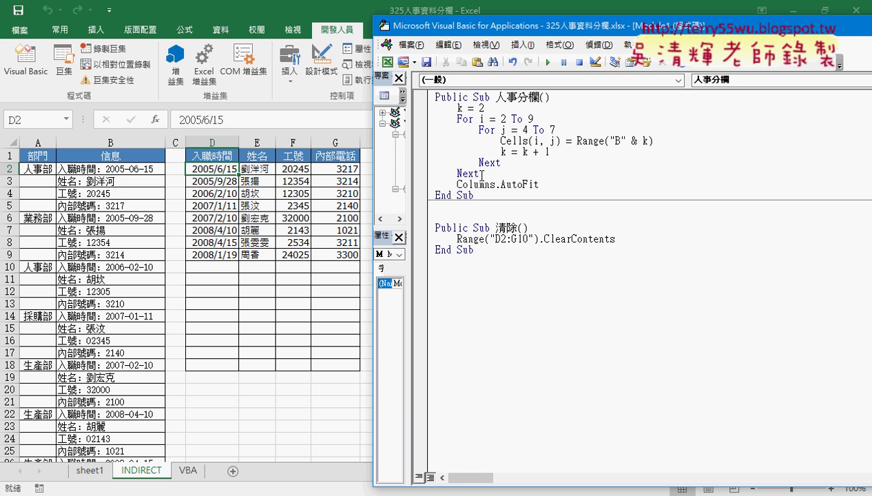
Select the code from Public Sub 人事分欄() down to End Sub.
left_click_drag(473, 195, 416, 103)
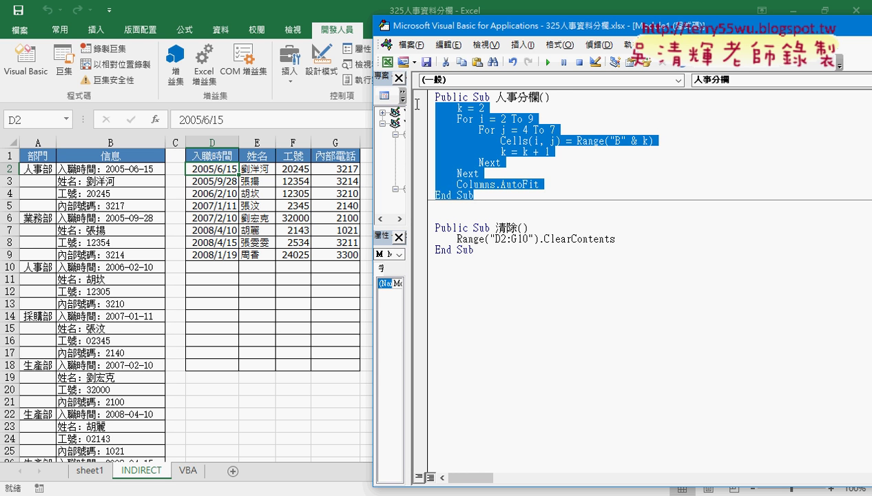